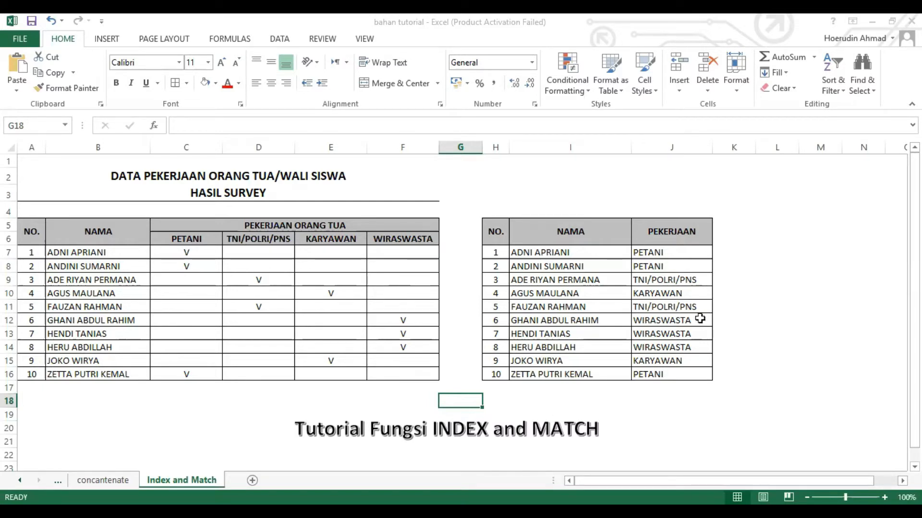
Step: Clear the existing job results from the PEKERJAAN cells J7 to J16
left_click_drag(654, 253, 654, 320)
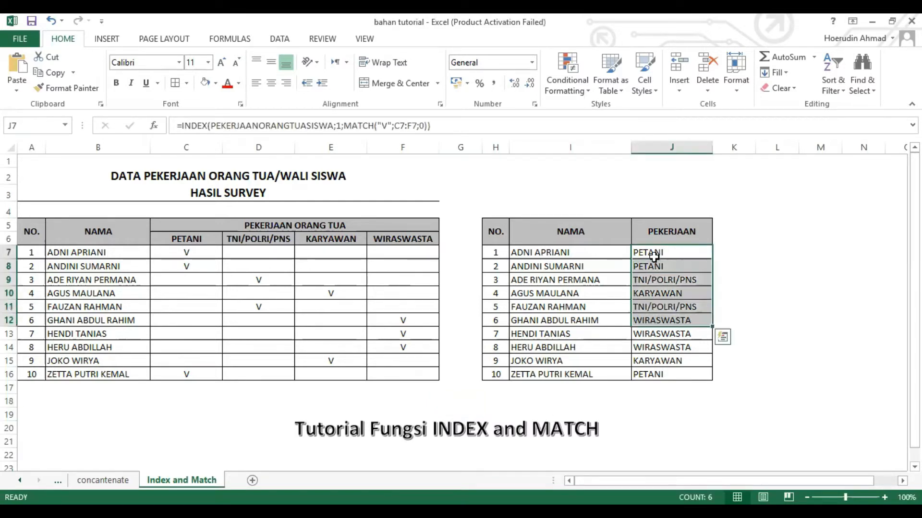
key("shift+Down")
key("shift+Down")
key("shift+Down")
key("shift+Down")
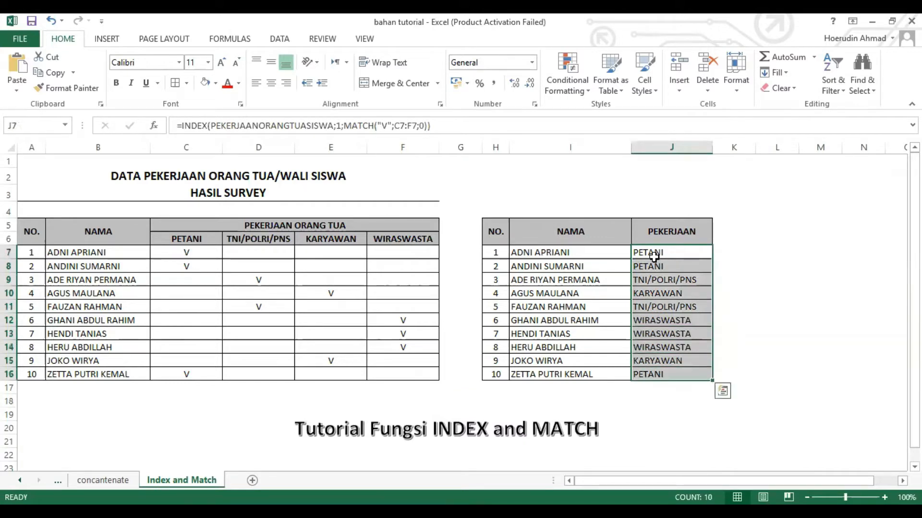
key("Delete")
key("Down")
key("Down")
key("Down")
key("Down")
key("Down")
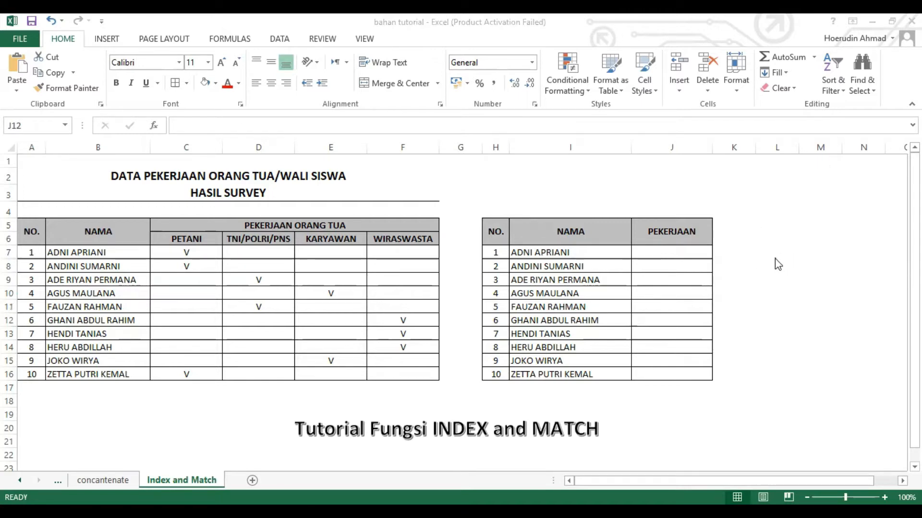
Step: Enter an INDEX formula in L7 using the PEKERJAANORANGTUASISWA range with row 1 and column 1
left_click(777, 253)
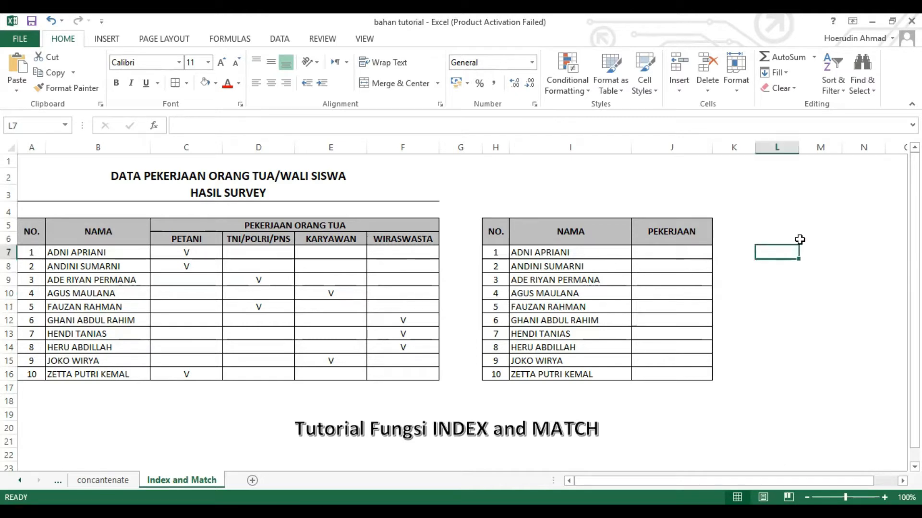
type("=")
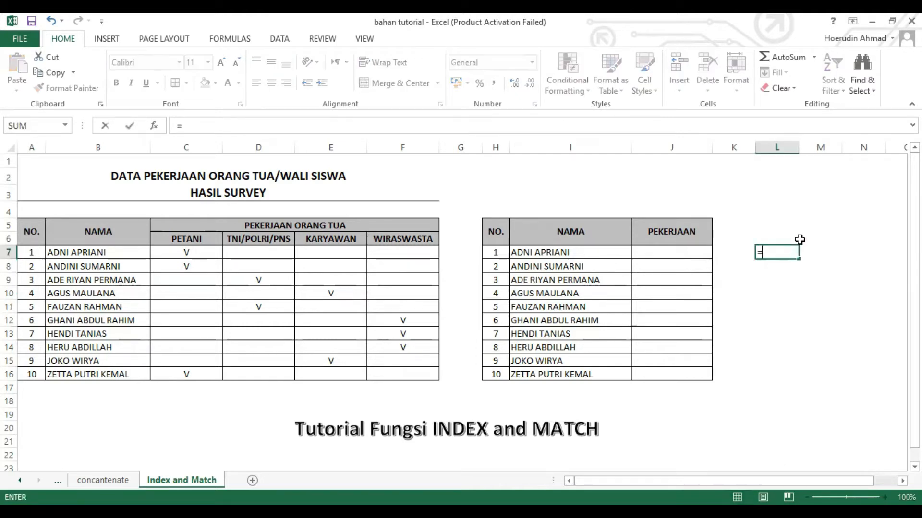
type("INDEX(")
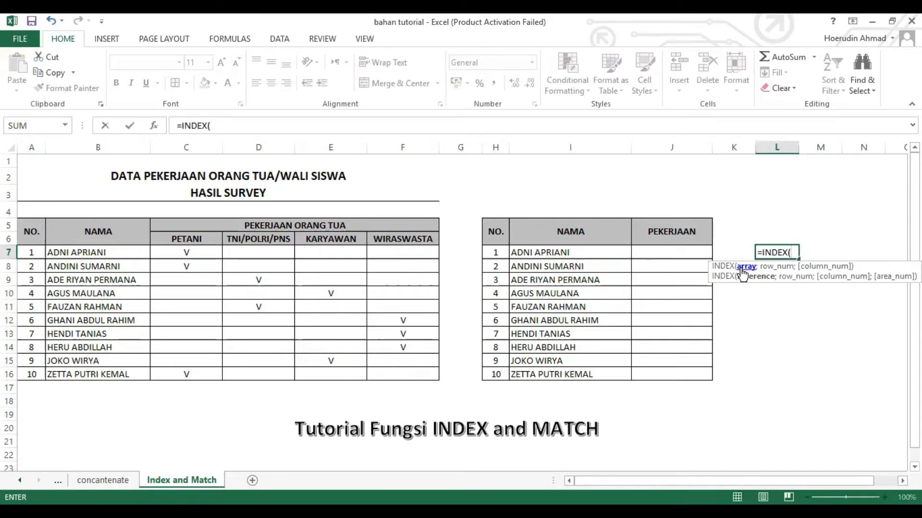
left_click(205, 238)
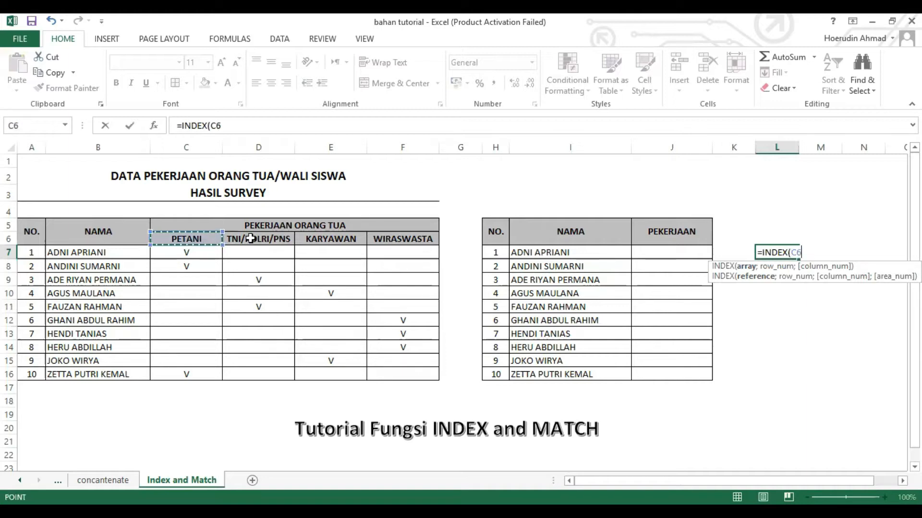
left_click(402, 239, "shift")
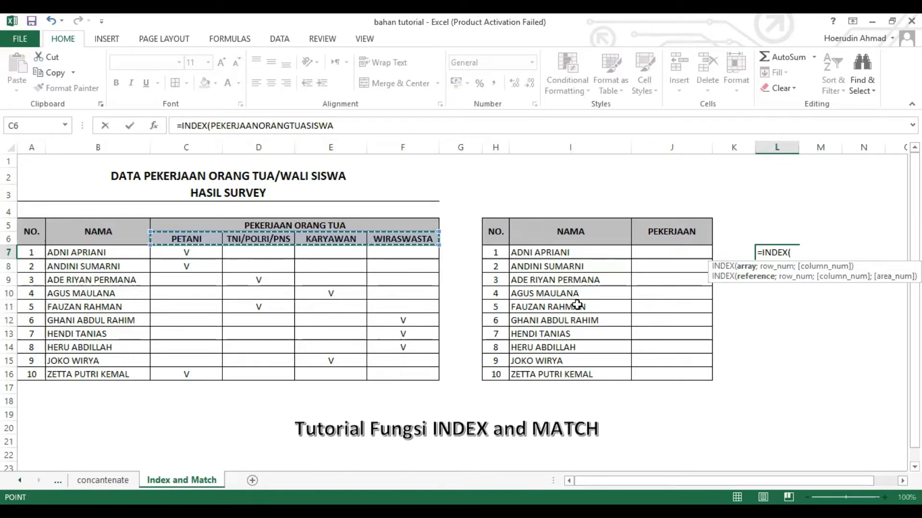
type(";")
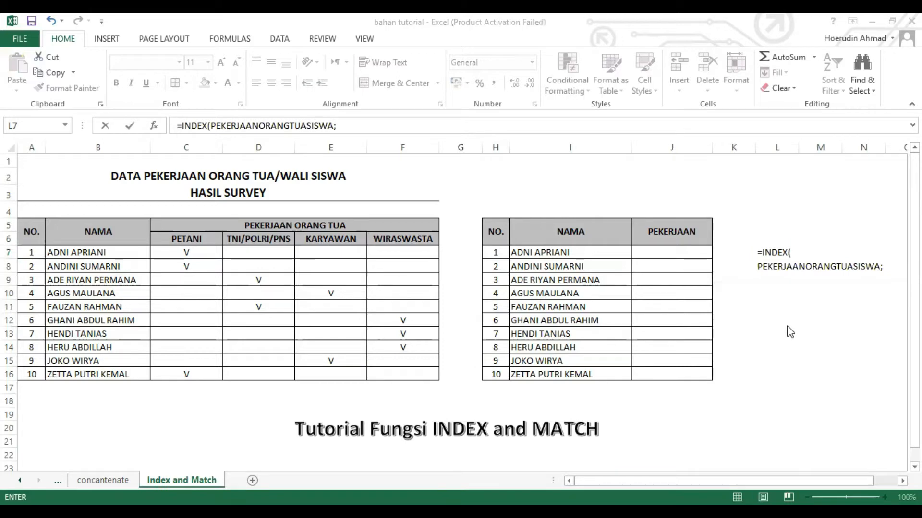
left_click(807, 308)
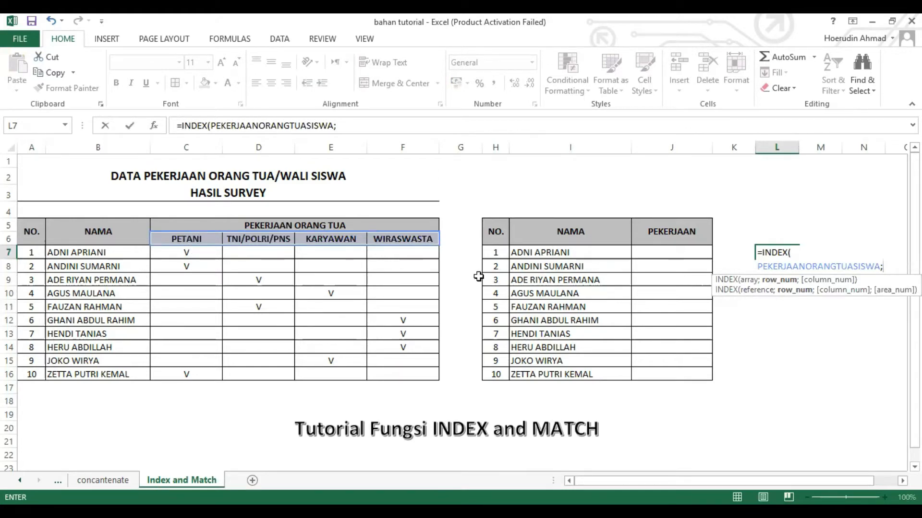
type("1;1")
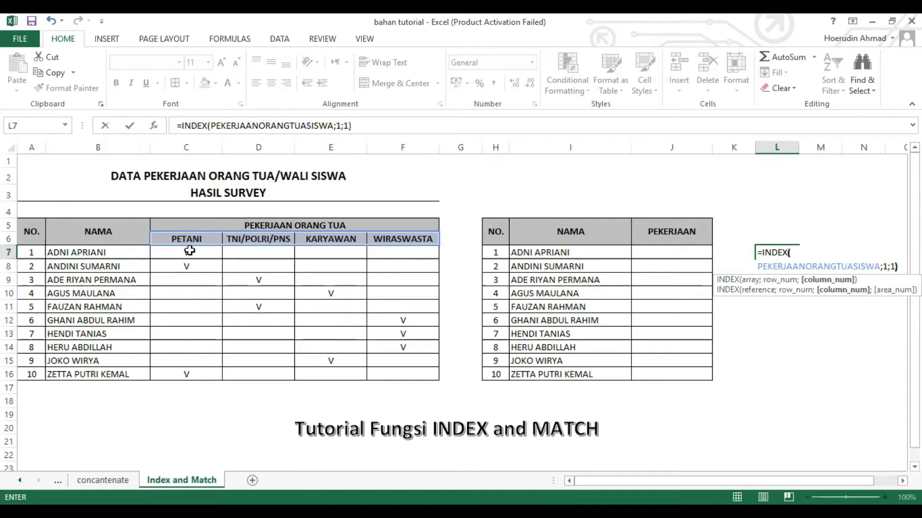
key("Return")
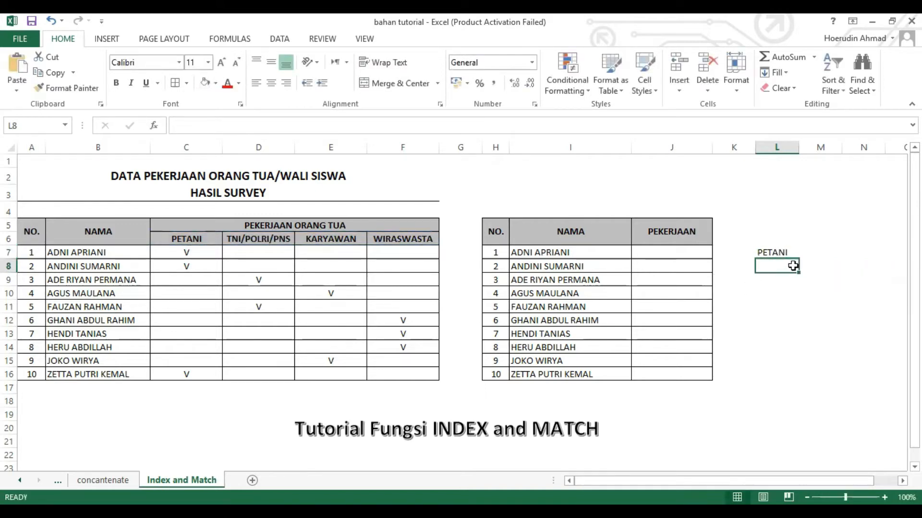
Step: Fill the INDEX formula from L7 down through L16
left_click(778, 250)
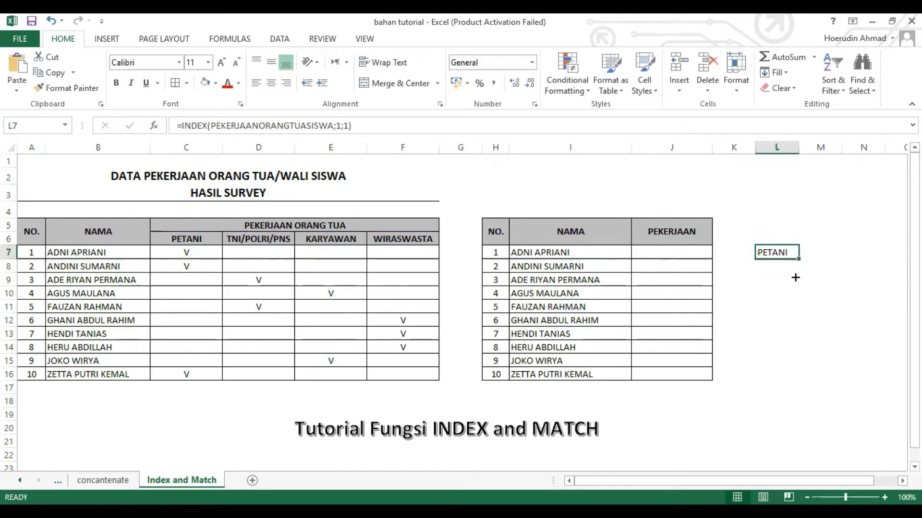
left_click_drag(796, 278, 793, 341)
left_click_drag(794, 384, 792, 387)
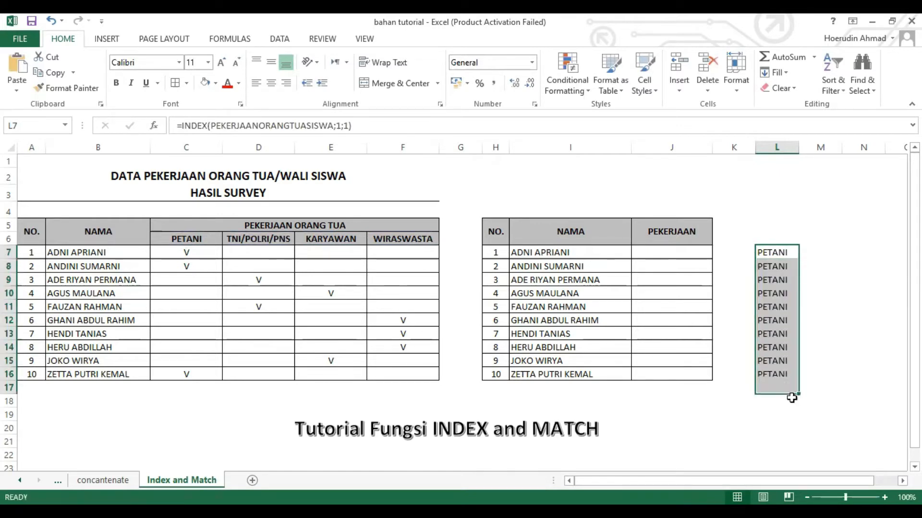
key("ctrl+z")
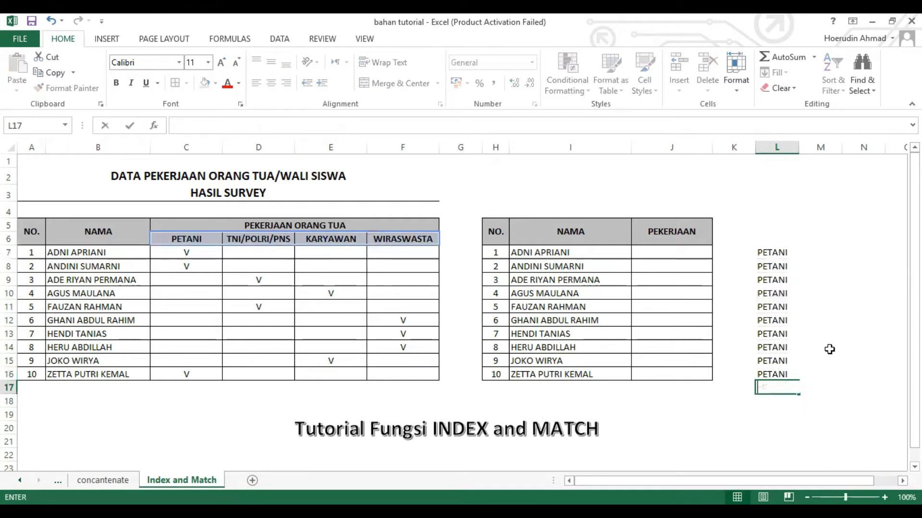
left_click(833, 331)
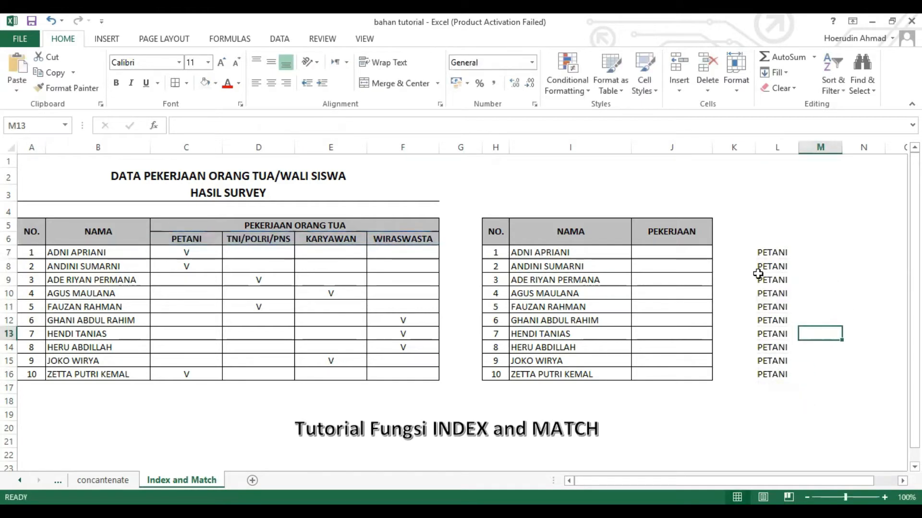
left_click(816, 253)
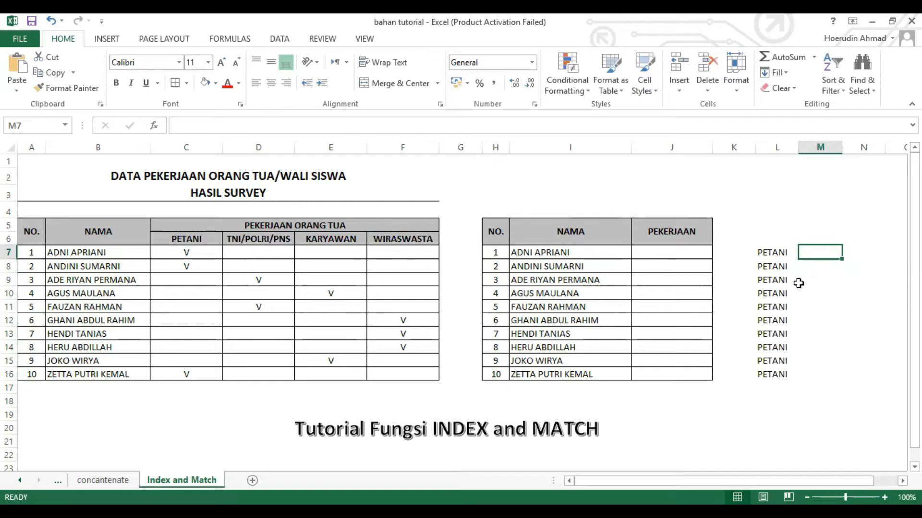
type("MATCH")
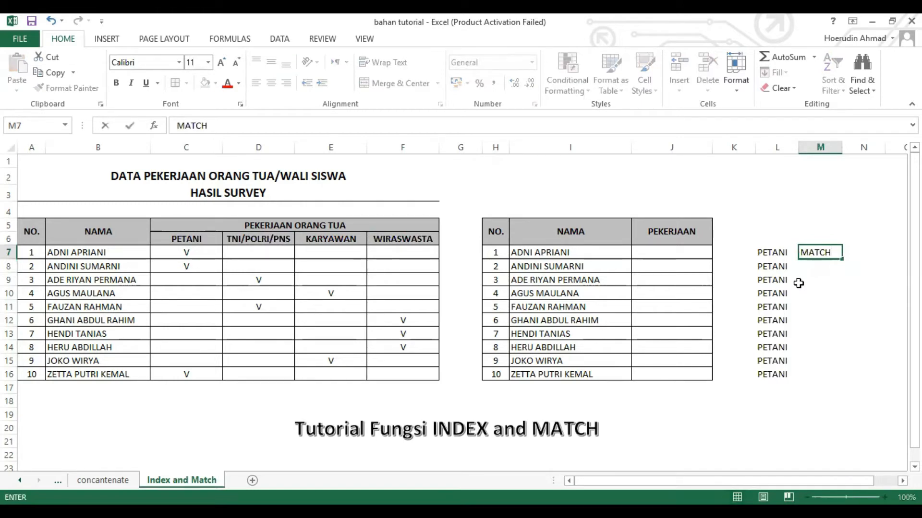
key("BackSpace")
key("BackSpace")
key("BackSpace")
key("BackSpace")
key("BackSpace")
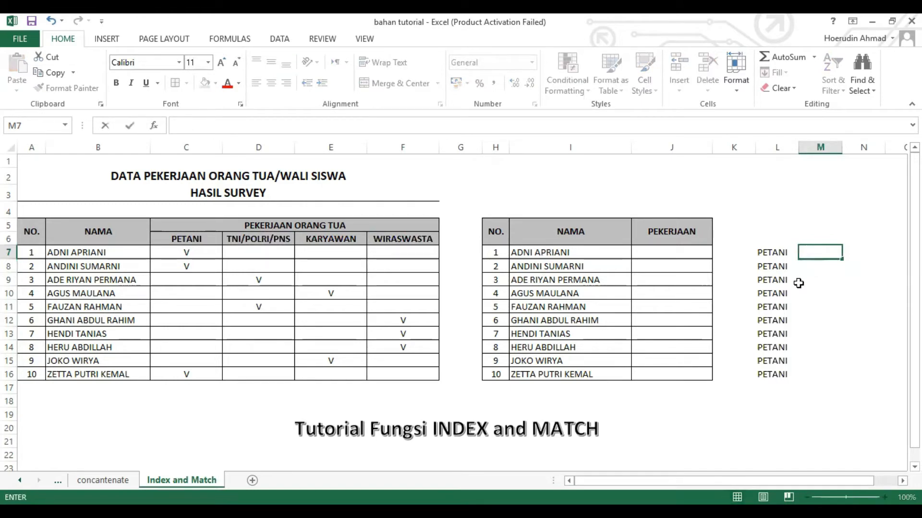
Step: Enter in M7 a MATCH formula finding "V" within C7:F7 with match type 0 for exact match
type("=M")
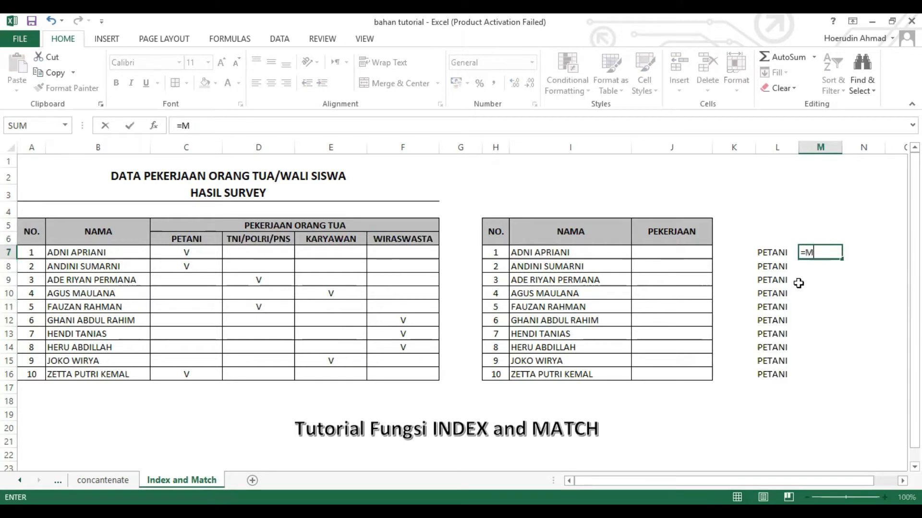
type("ATCH")
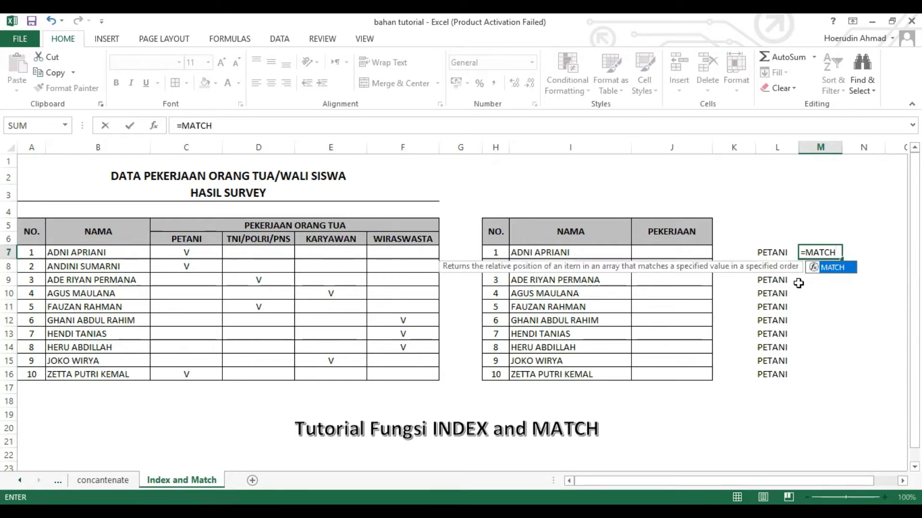
type(")")
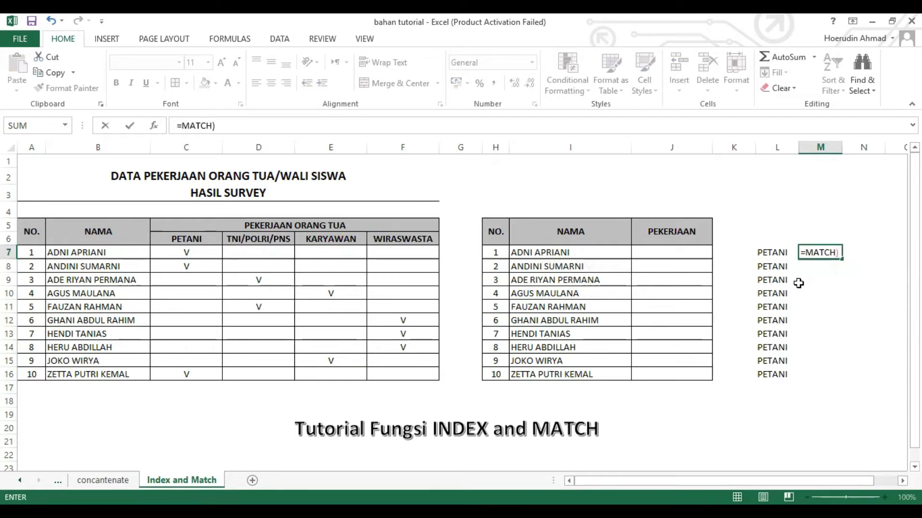
key("BackSpace")
type("(")
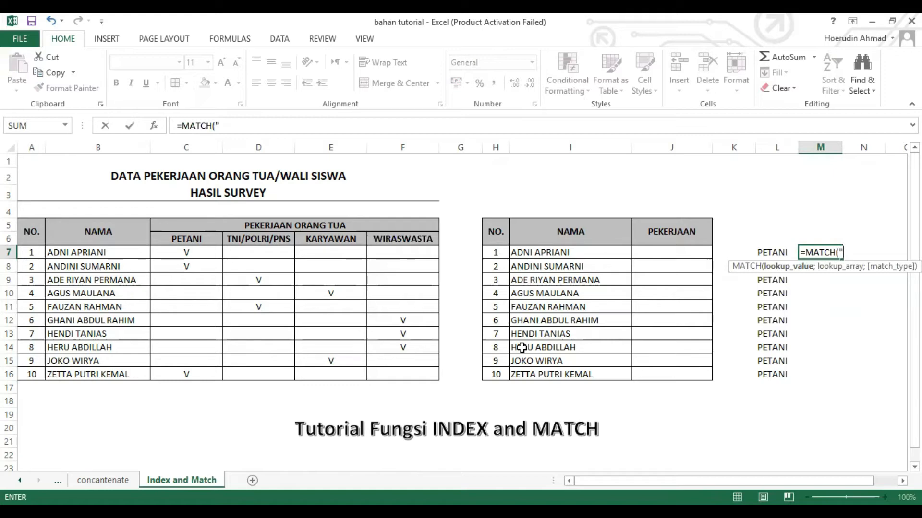
type("V")
type(";")
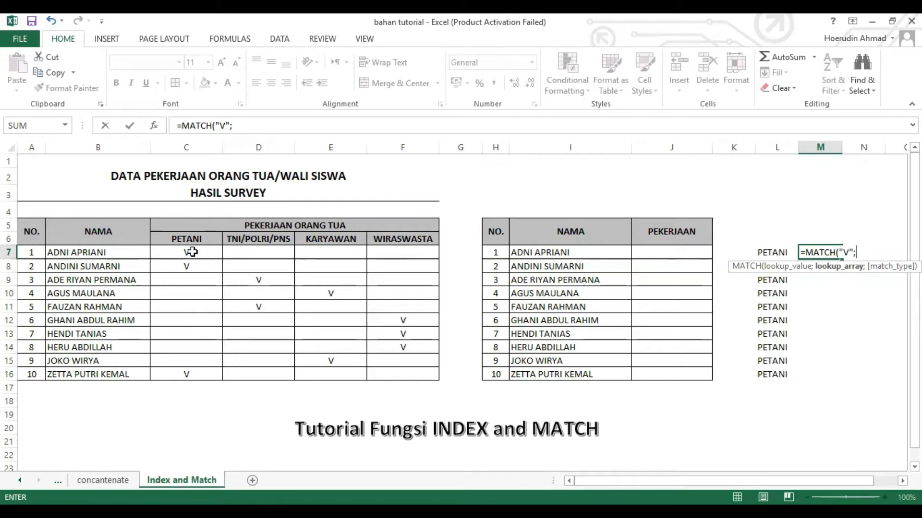
left_click_drag(192, 252, 302, 246)
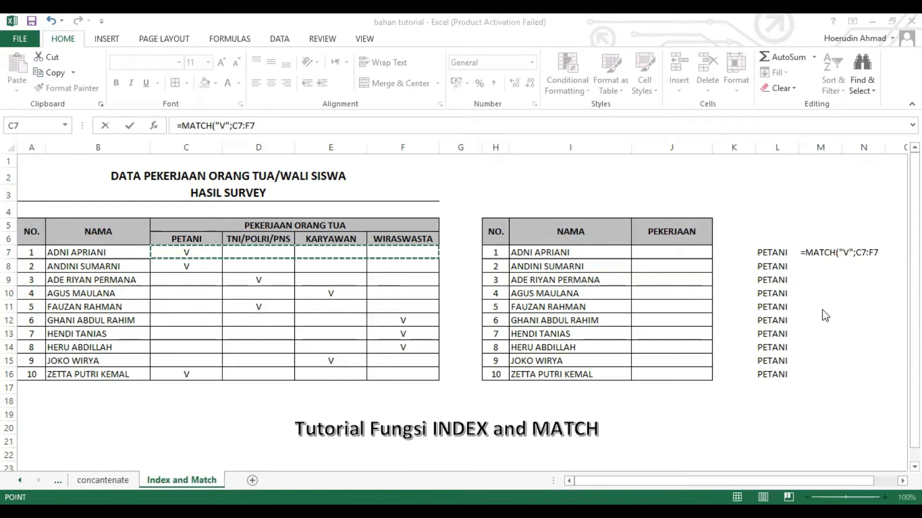
key("alt+Tab")
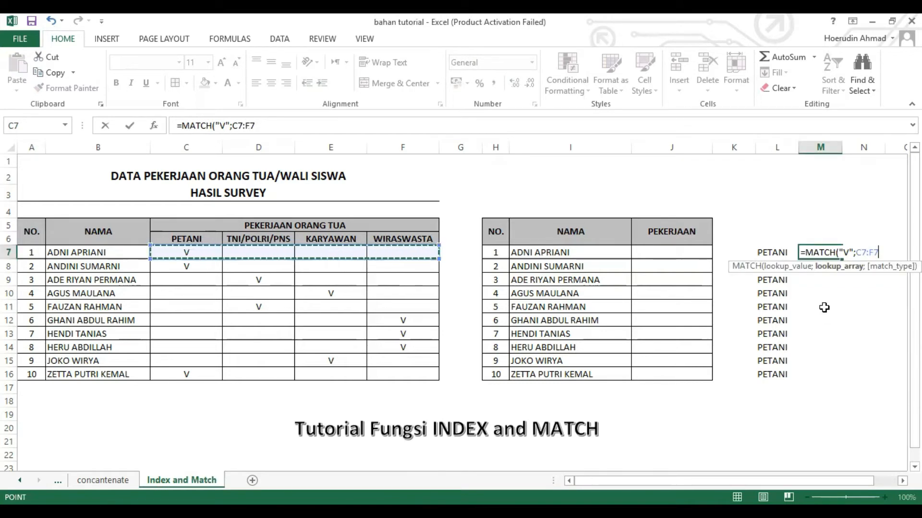
type(";")
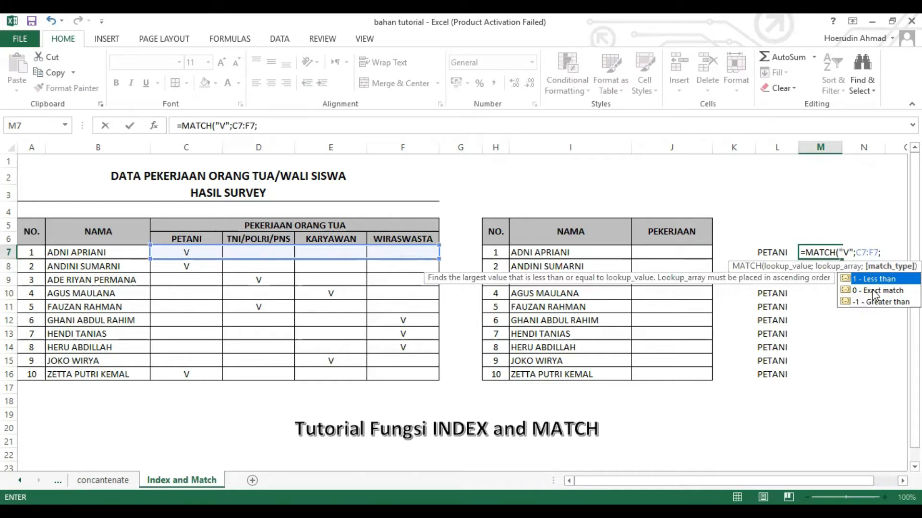
type("0")
type(")")
key("Return")
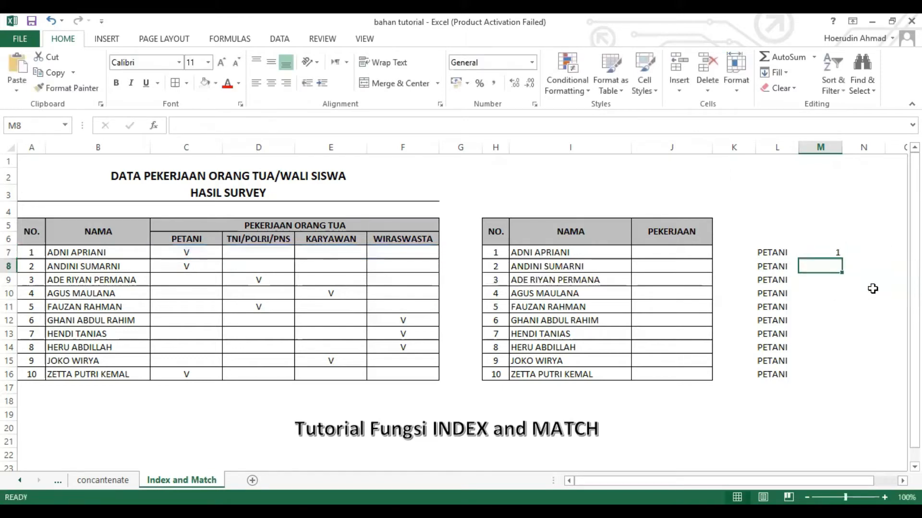
Step: Fill the MATCH formula from M7 down through M16
key("Up")
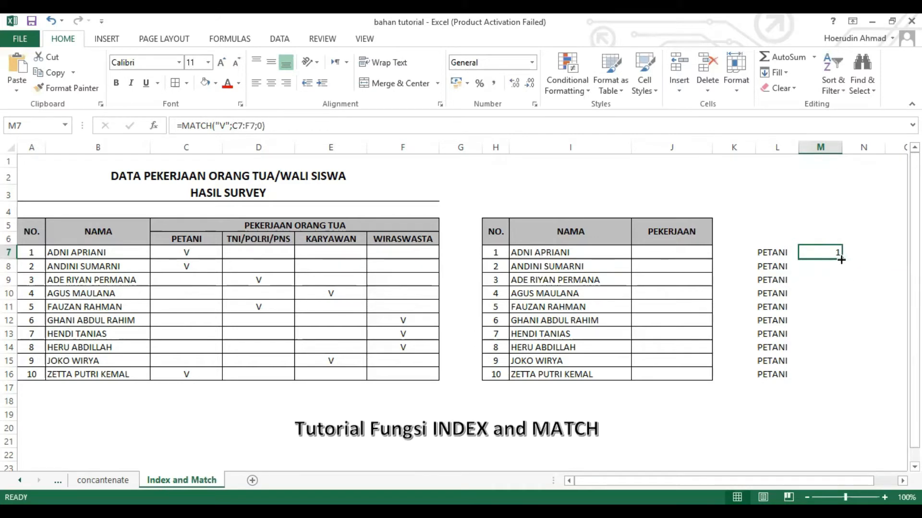
left_click_drag(841, 260, 833, 383)
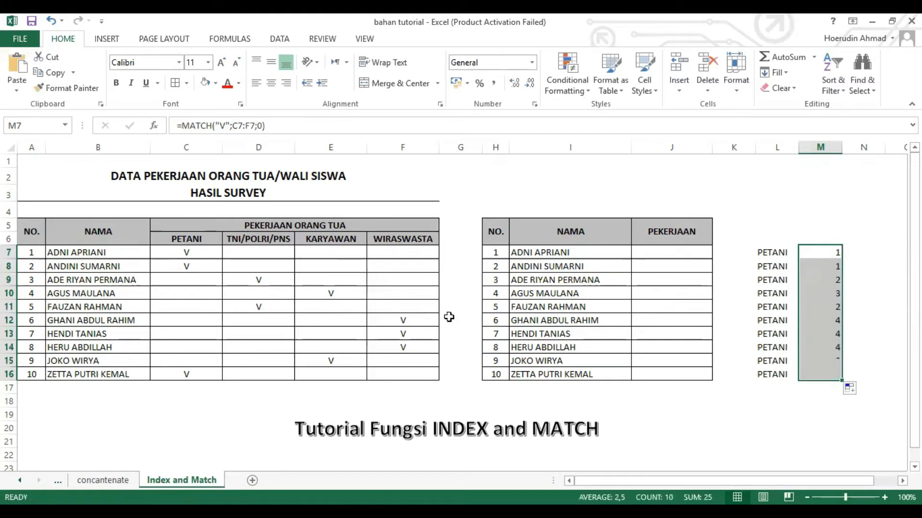
left_click(895, 290)
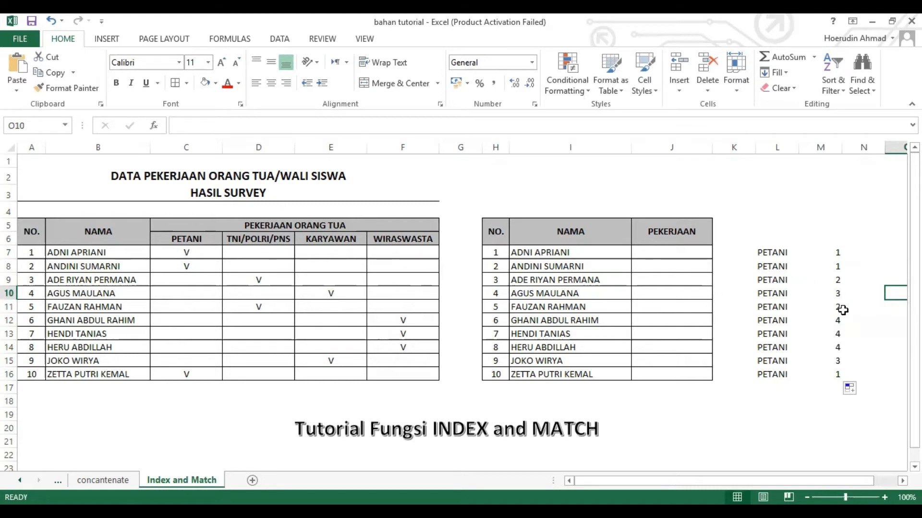
Step: Examine the V marks in the survey table against the MATCH results and the PEKERJAAN column
left_click(264, 306)
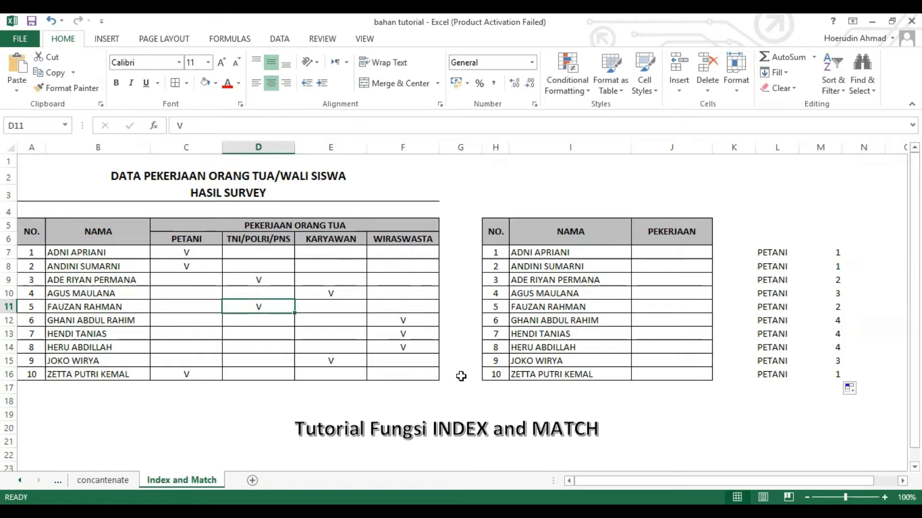
left_click(831, 323)
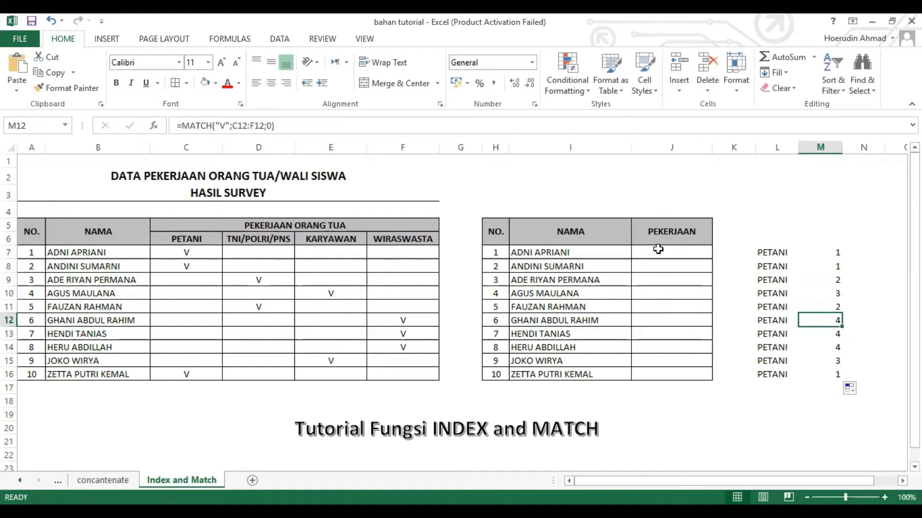
left_click_drag(658, 249, 667, 373)
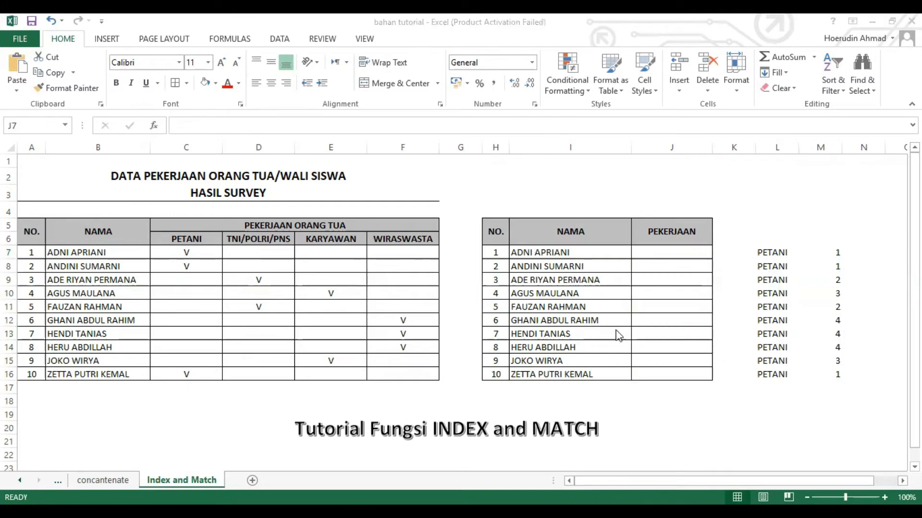
left_click(661, 249)
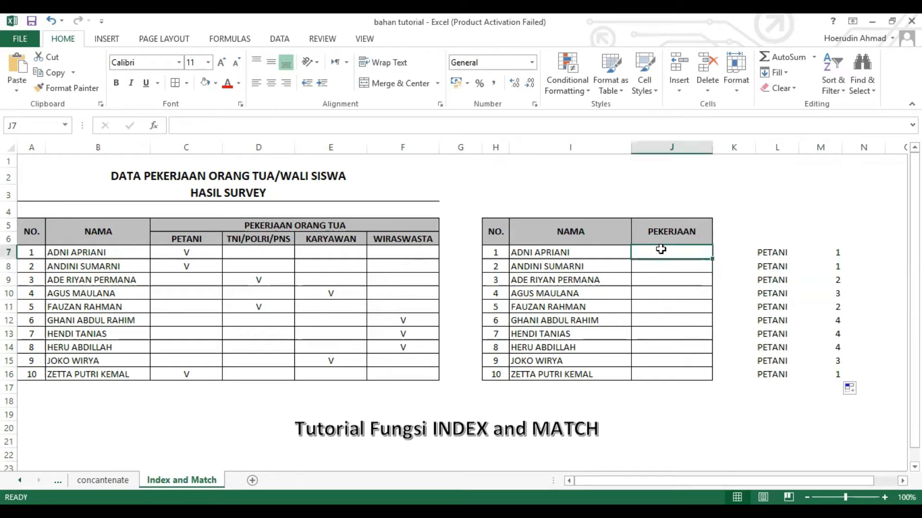
Step: Enter in J7 the formula =INDEX(PEKERJAANORANGTUASISWA;1;MATCH(C7:F7;0)) combining INDEX with MATCH on the row's marks
type("=")
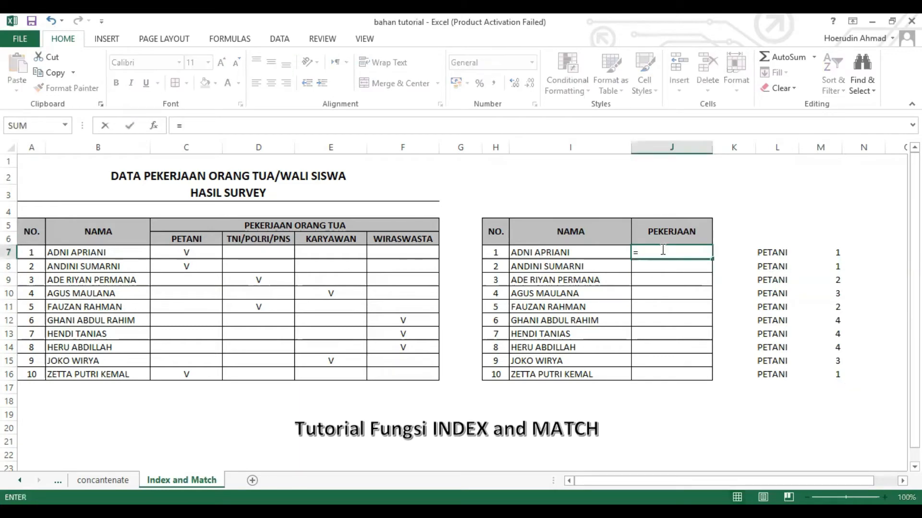
type("INDEX")
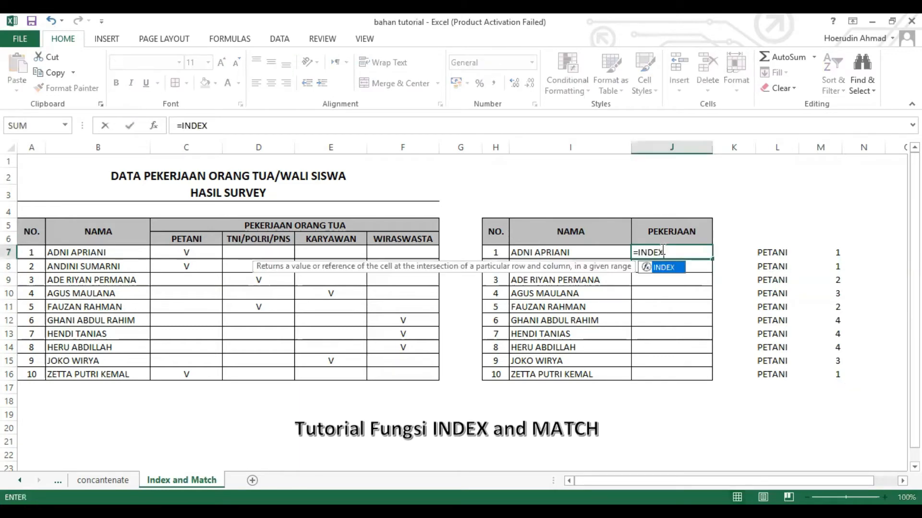
type("(")
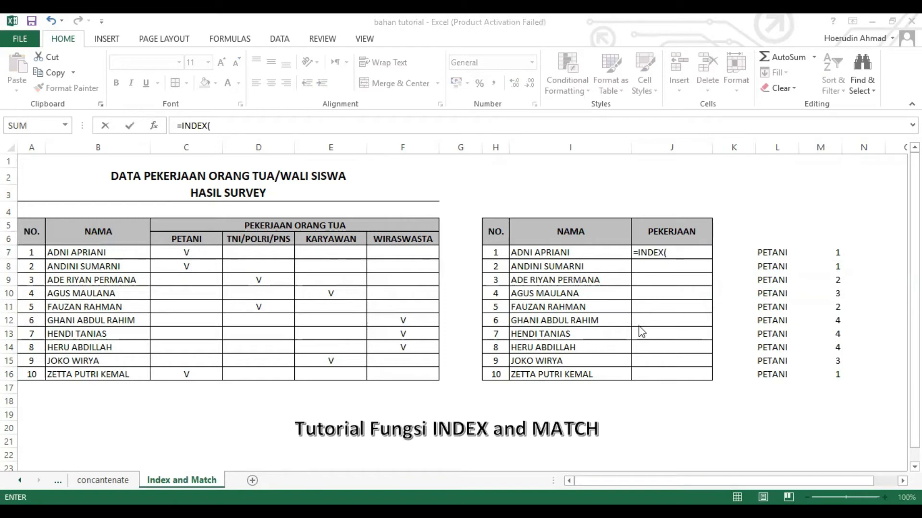
left_click(185, 235)
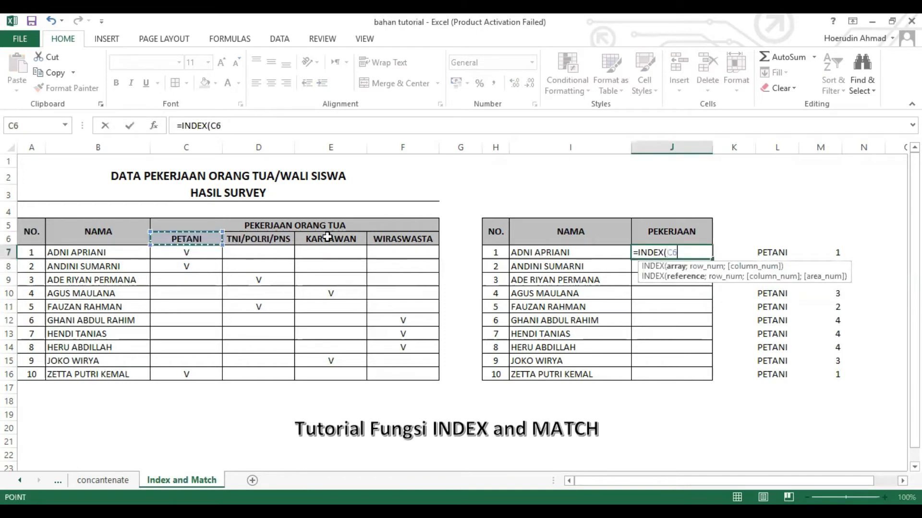
left_click_drag(367, 237, 378, 239)
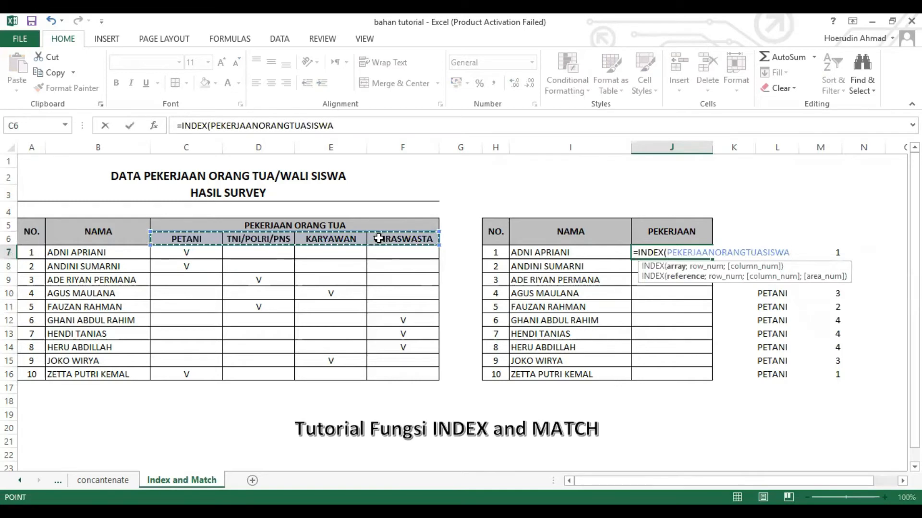
type(";")
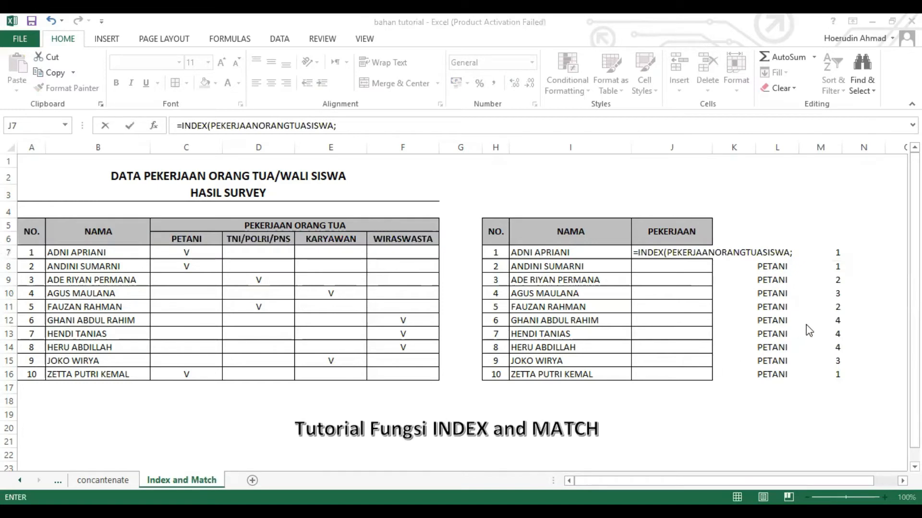
left_click(363, 325)
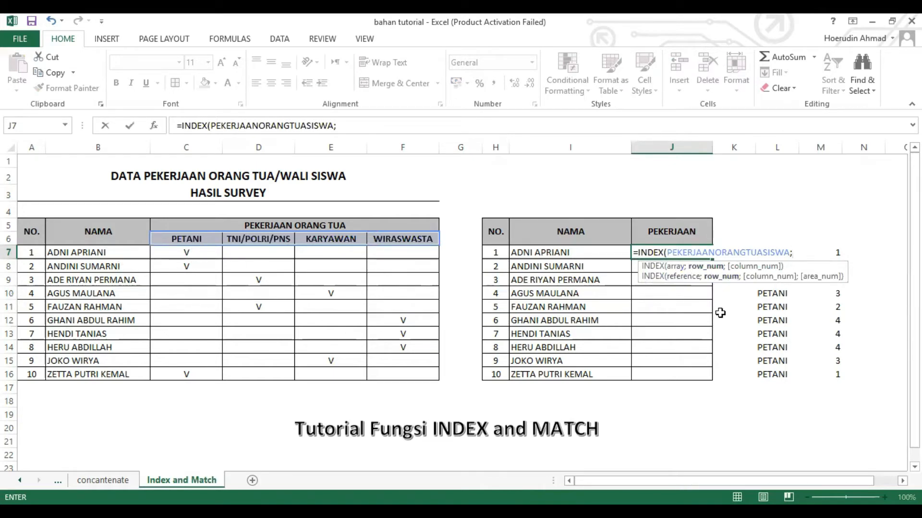
type("1;")
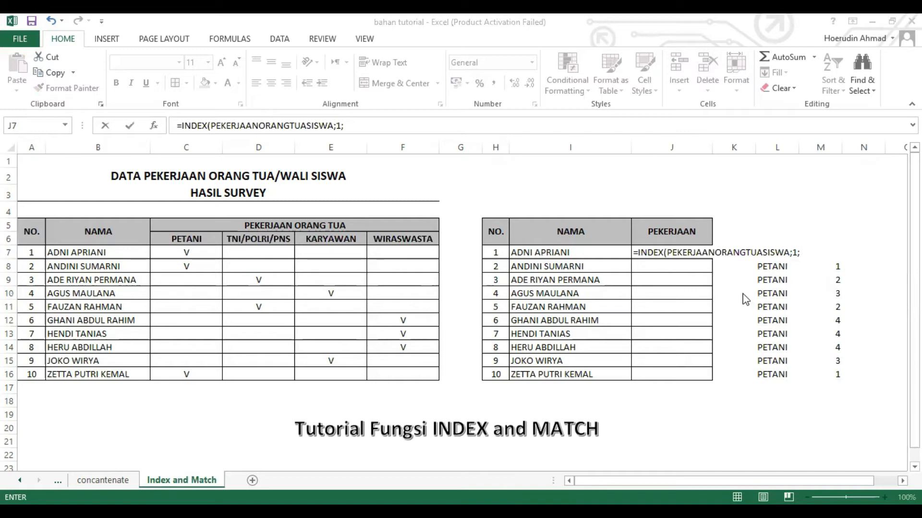
left_click(501, 309)
key("alt+Tab")
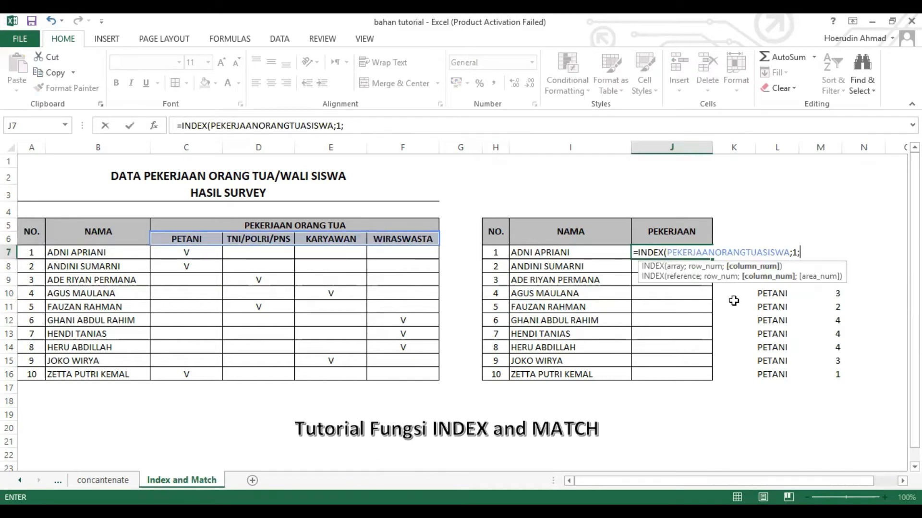
type("MATCH")
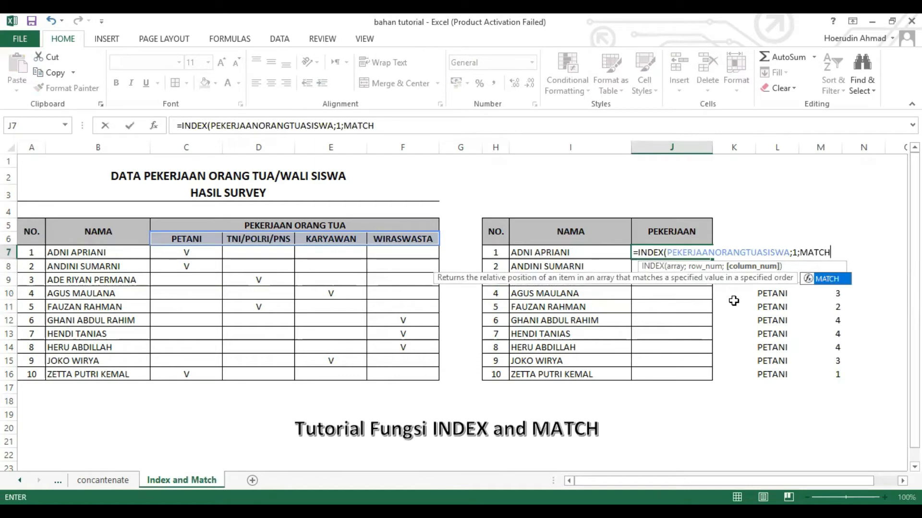
type("(")
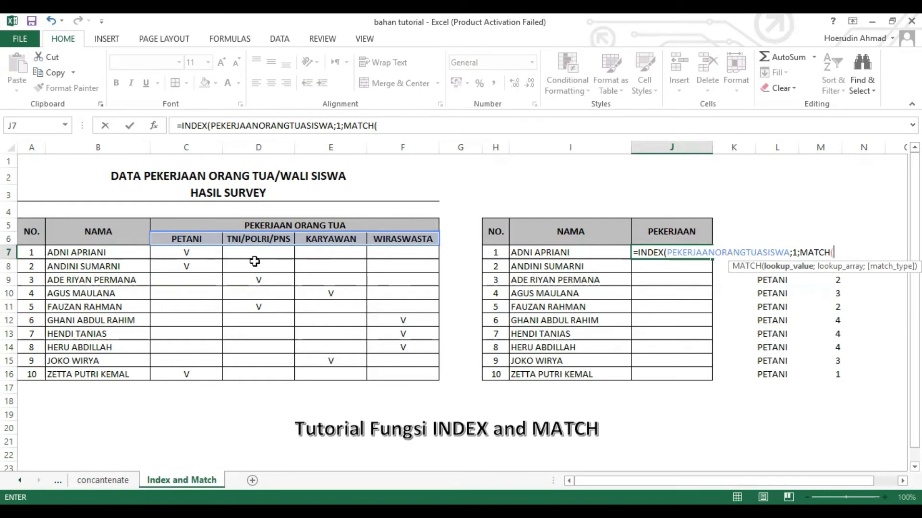
left_click(198, 251)
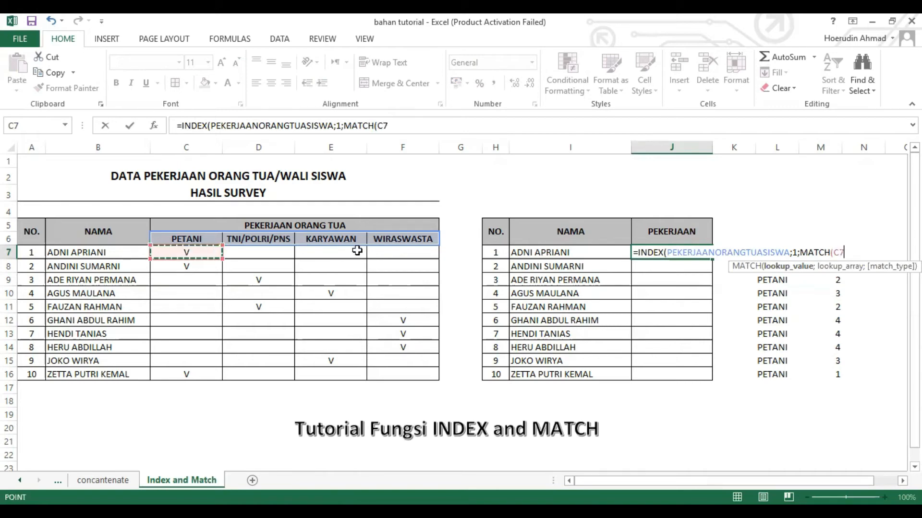
left_click(385, 251, "shift")
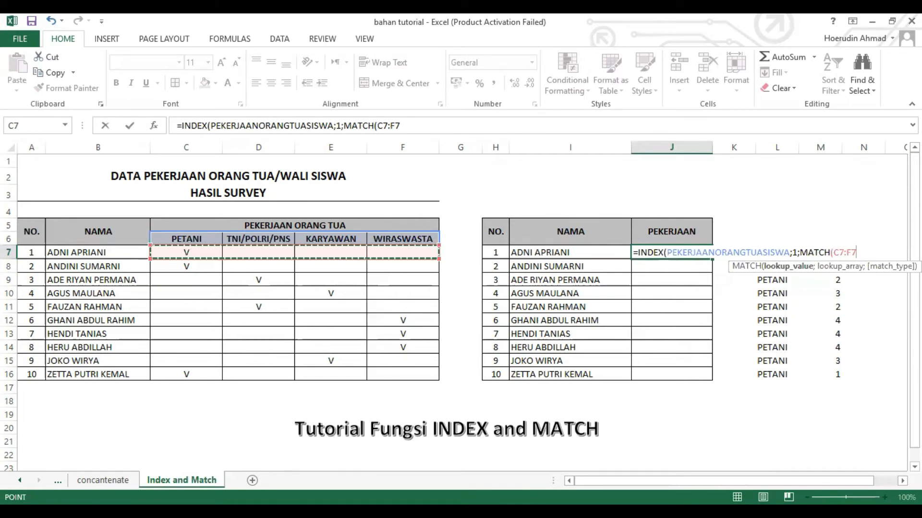
type(";")
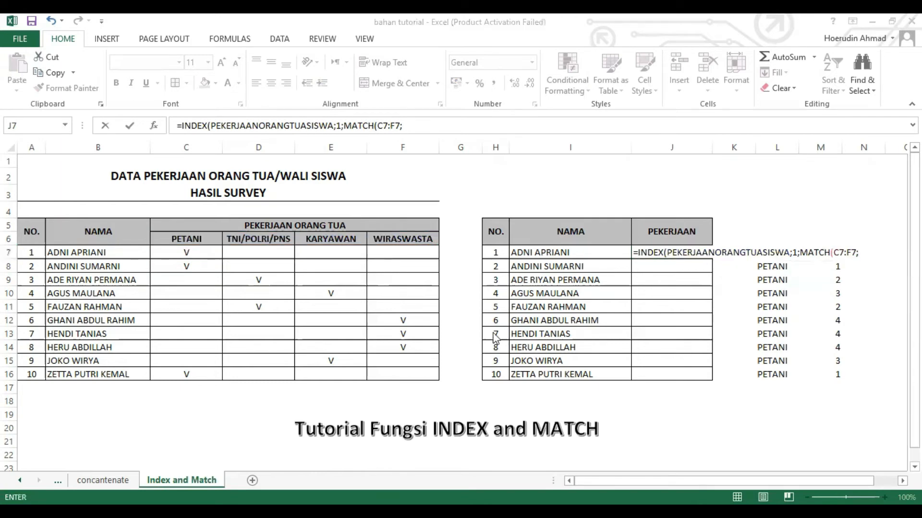
left_click(744, 321)
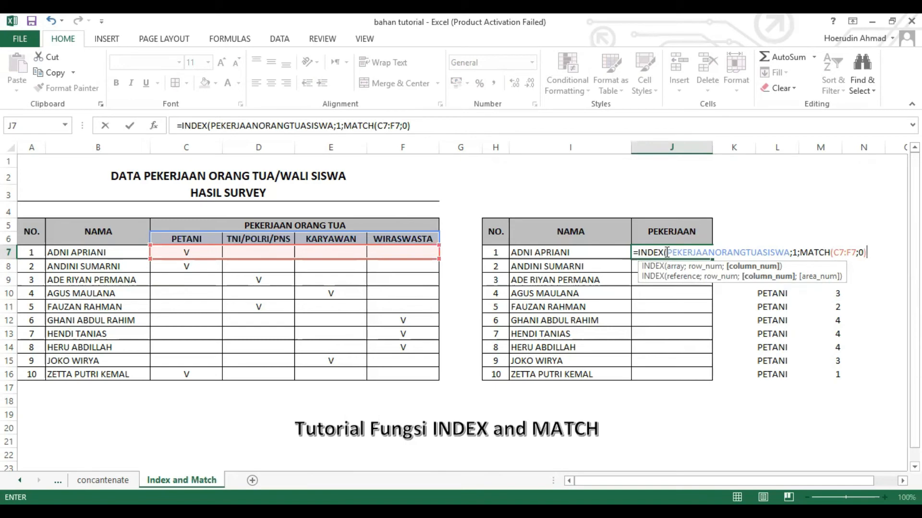
type(")")
key("Return")
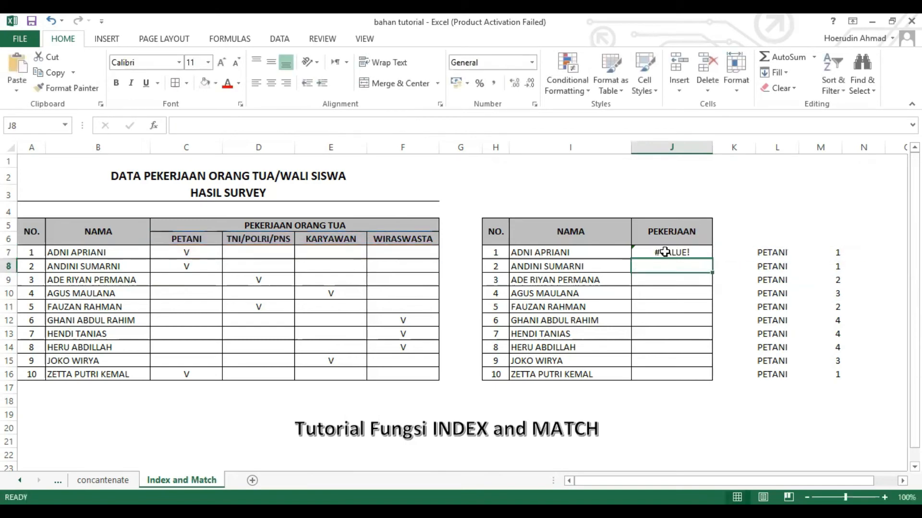
Step: Edit J7's formula to add "V" as MATCH's lookup value before C7:F7
left_click(664, 252)
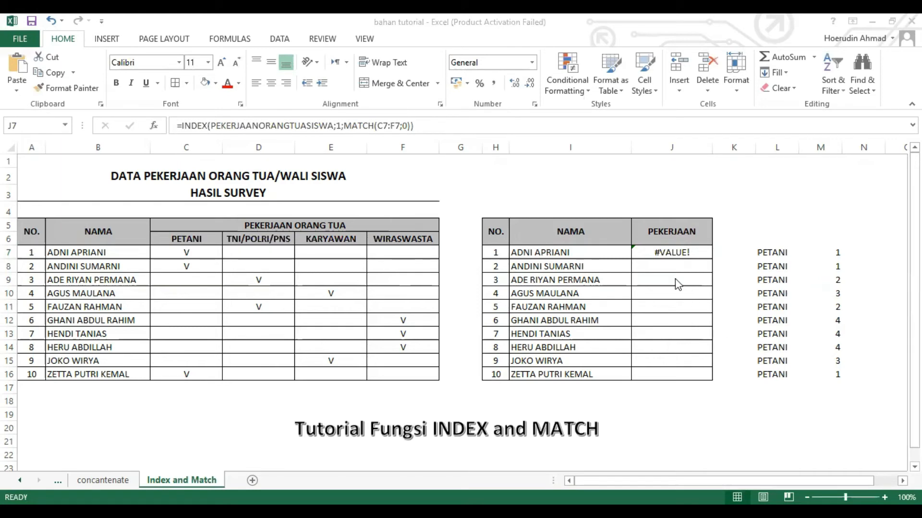
left_click(672, 254)
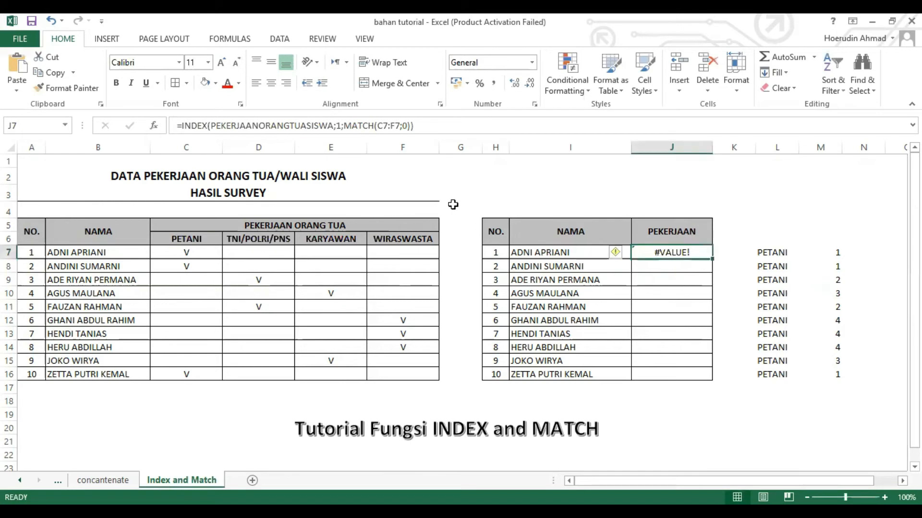
left_click(377, 127)
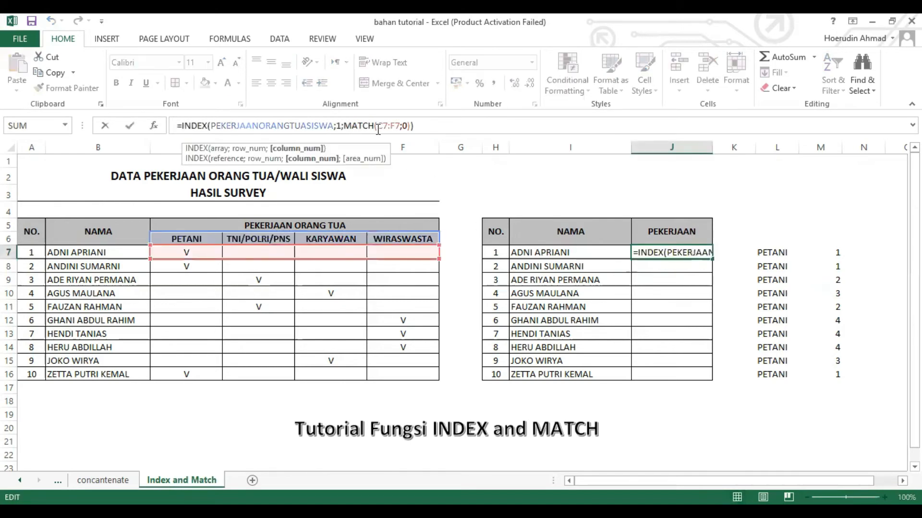
left_click(378, 127)
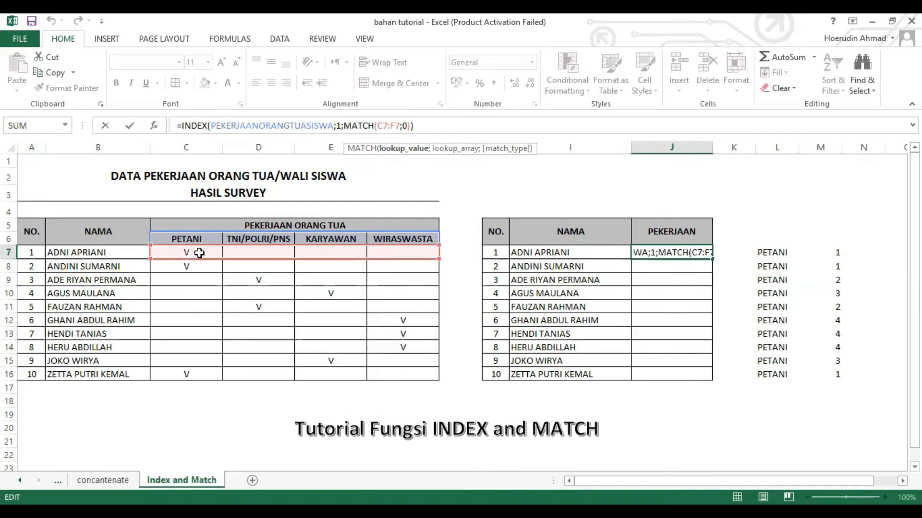
type("\"")
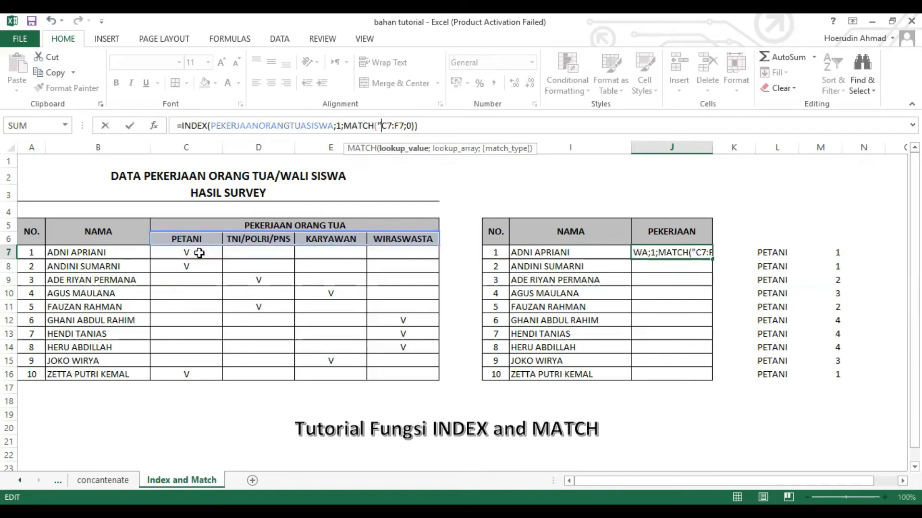
type("V\"")
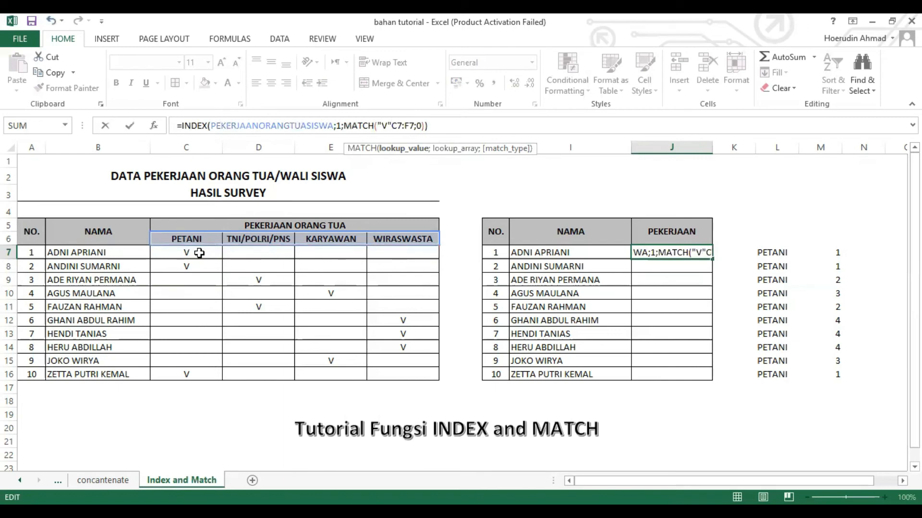
type(";")
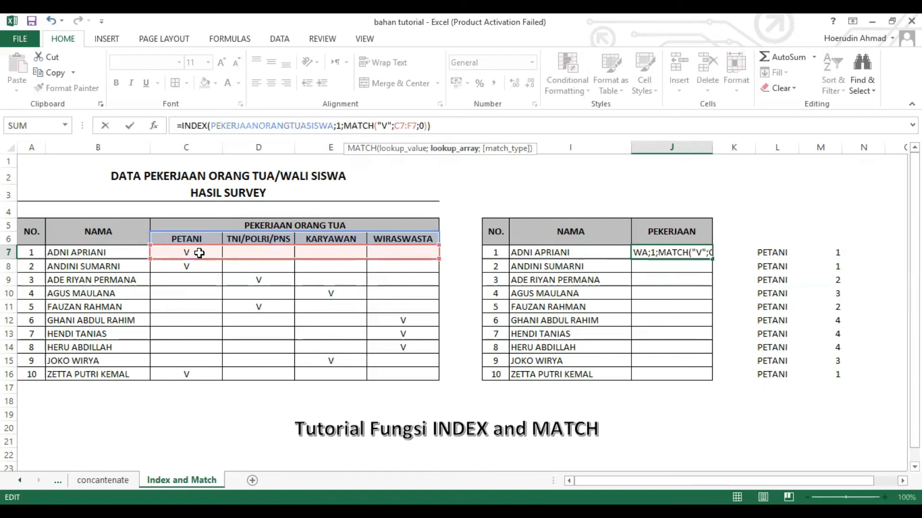
key("Return")
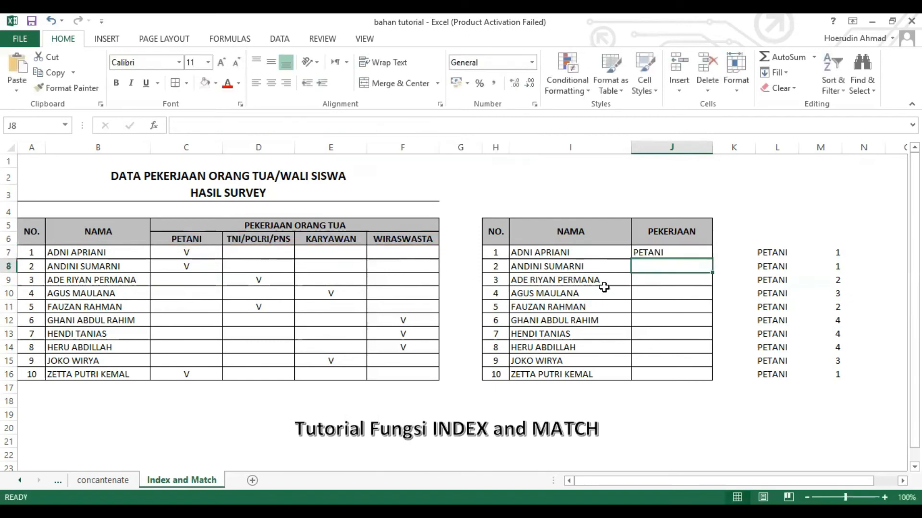
Step: Center-align the result in J7
left_click(656, 250)
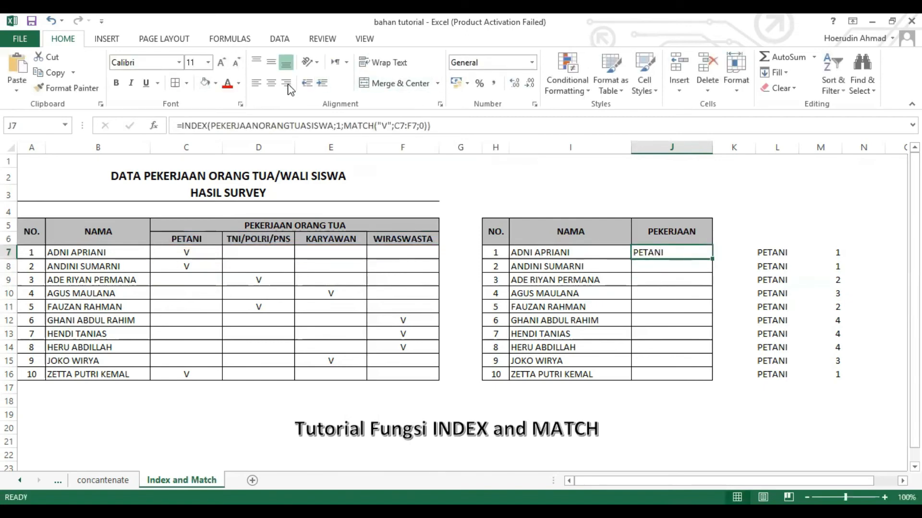
left_click(271, 83)
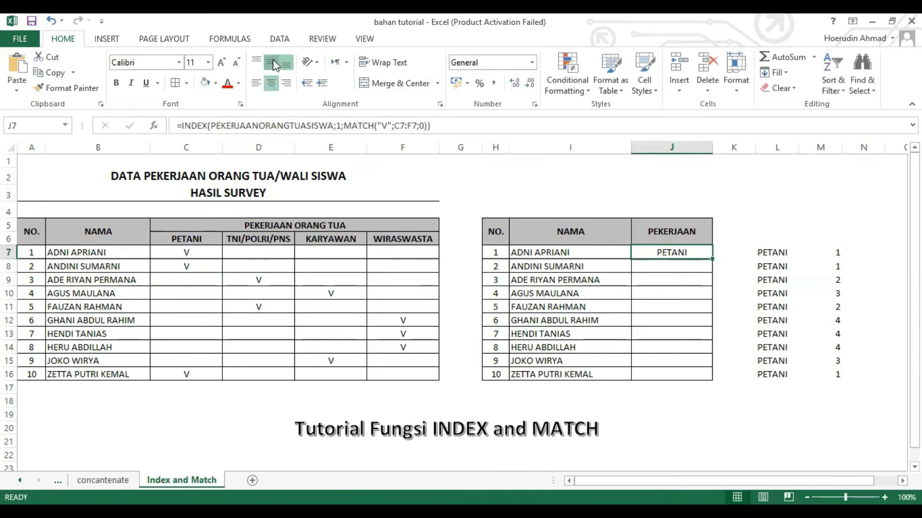
left_click(658, 274)
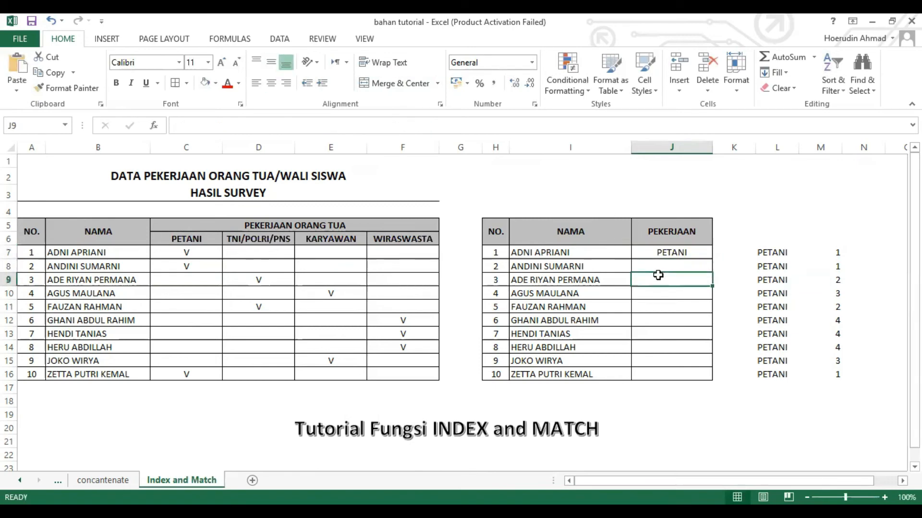
Step: Fill J7's INDEX-MATCH formula down through J16
left_click(680, 251)
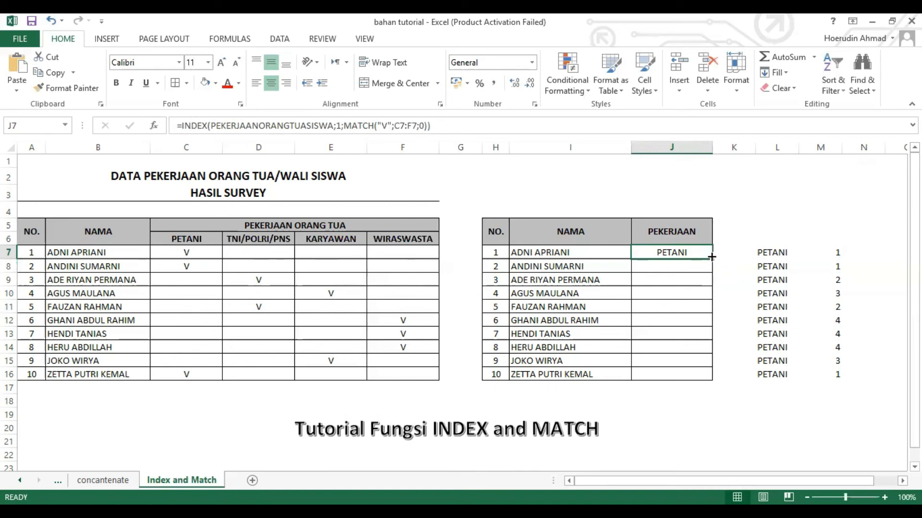
left_click_drag(711, 258, 709, 377)
left_click(697, 309)
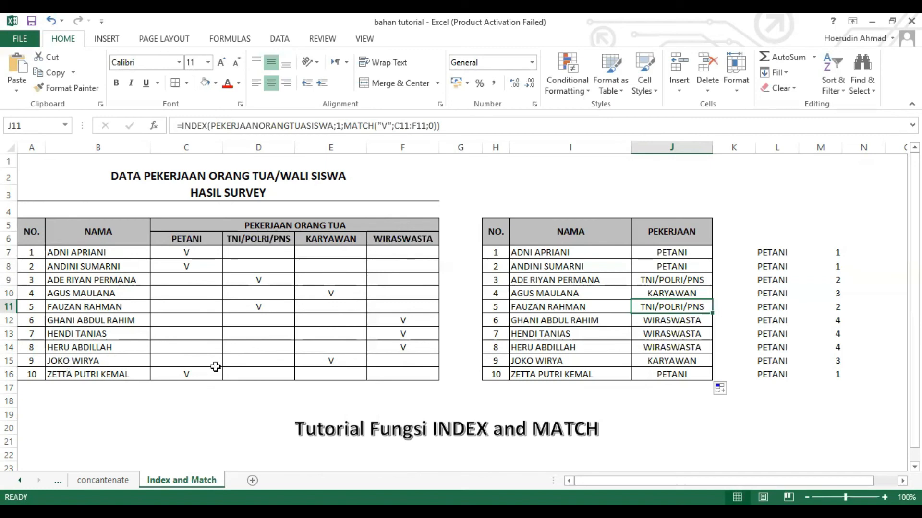
Step: Compare the V marks in the survey table with the jobs returned in the PEKERJAAN column
left_click(327, 359)
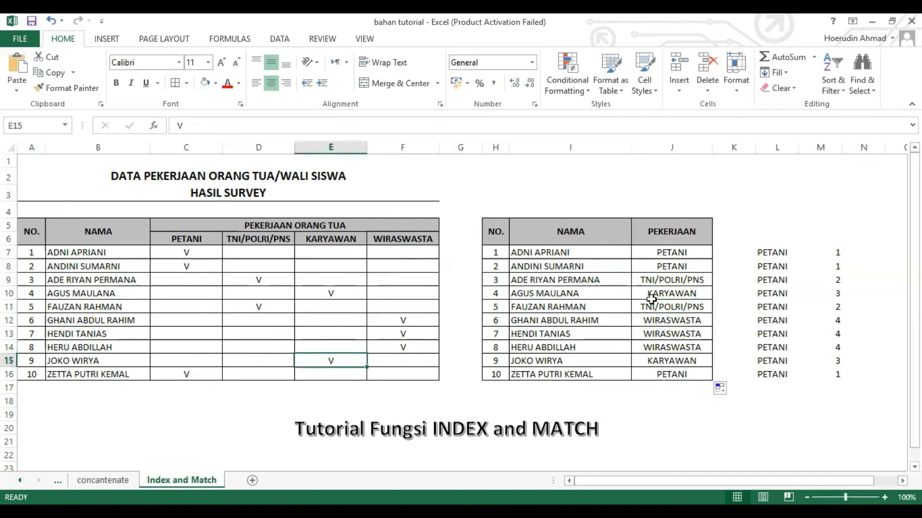
left_click(677, 293)
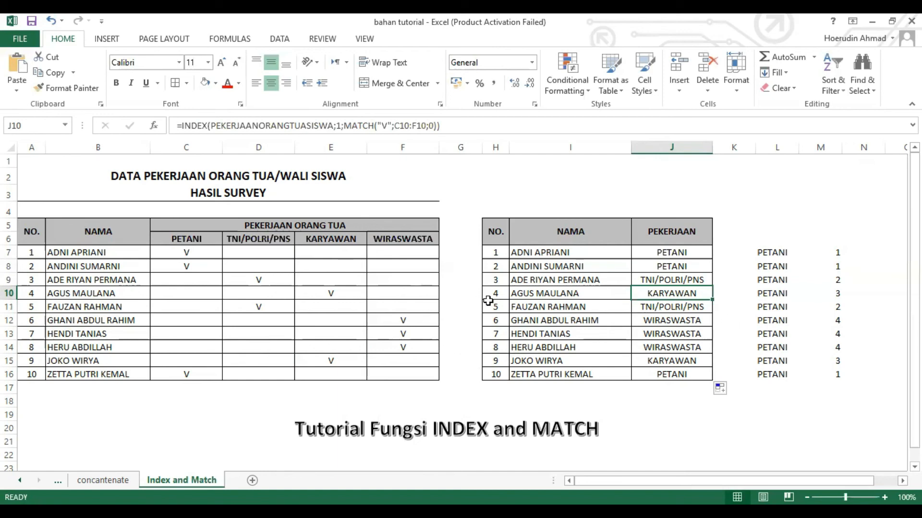
left_click(290, 291)
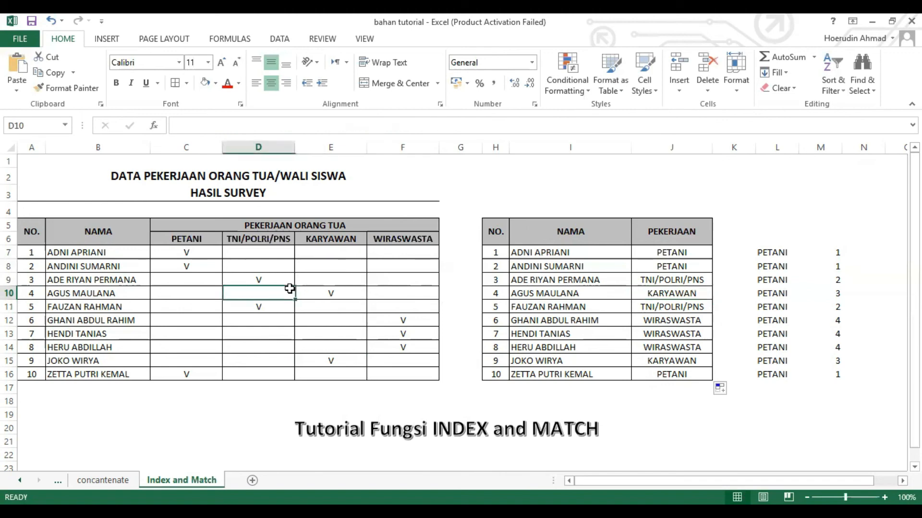
left_click(162, 270)
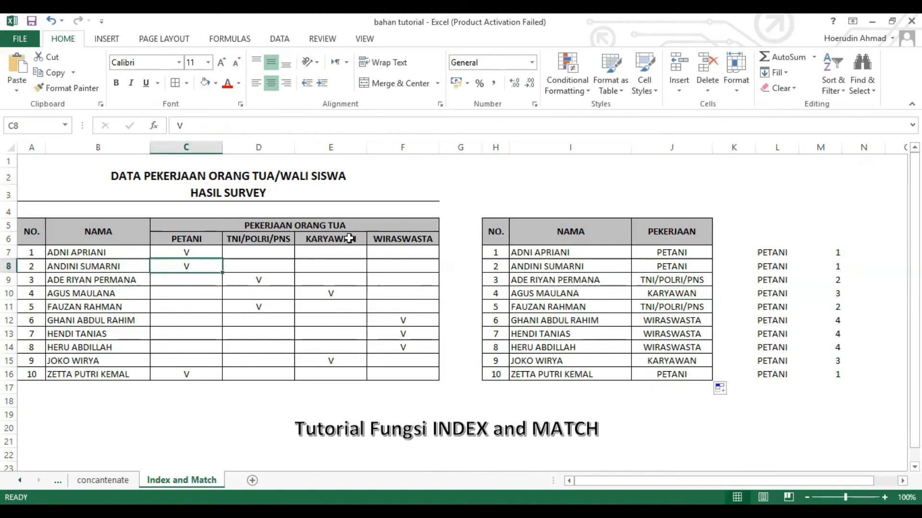
left_click_drag(40, 225, 297, 347)
left_click_drag(495, 228, 660, 372)
left_click(450, 258)
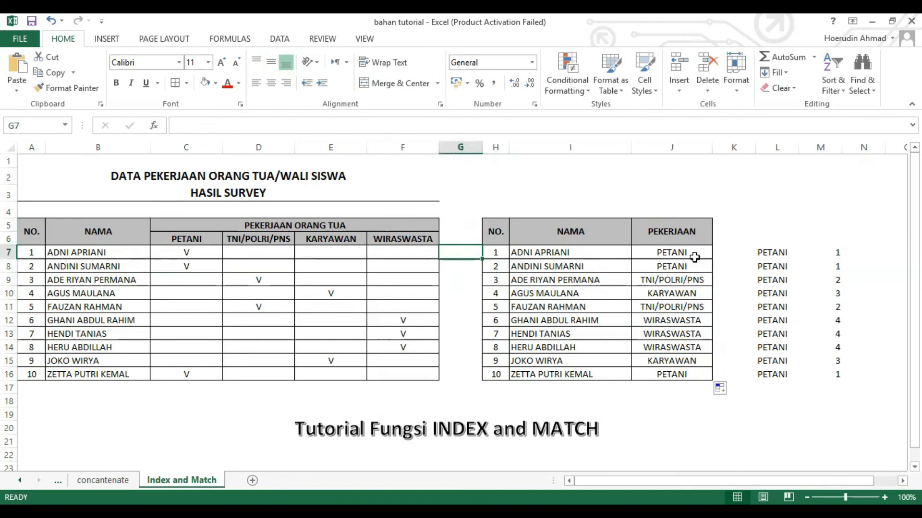
mouse_move(689, 251)
left_mouse_down()
mouse_move(678, 275)
mouse_move(685, 374)
left_mouse_up()
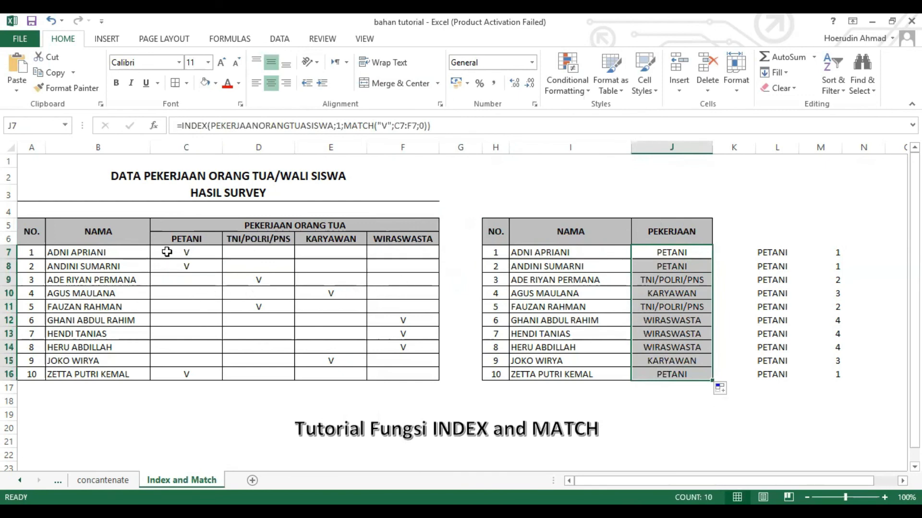
left_click_drag(170, 247, 395, 375)
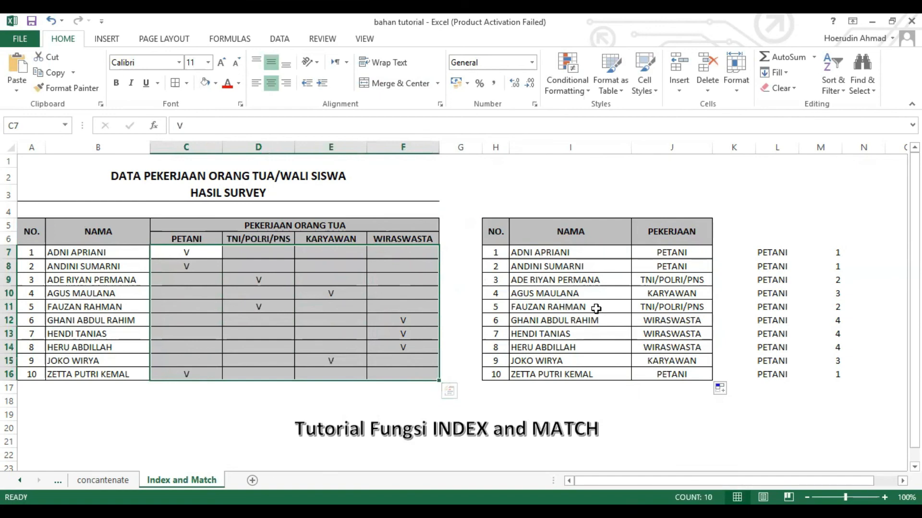
left_click(468, 290)
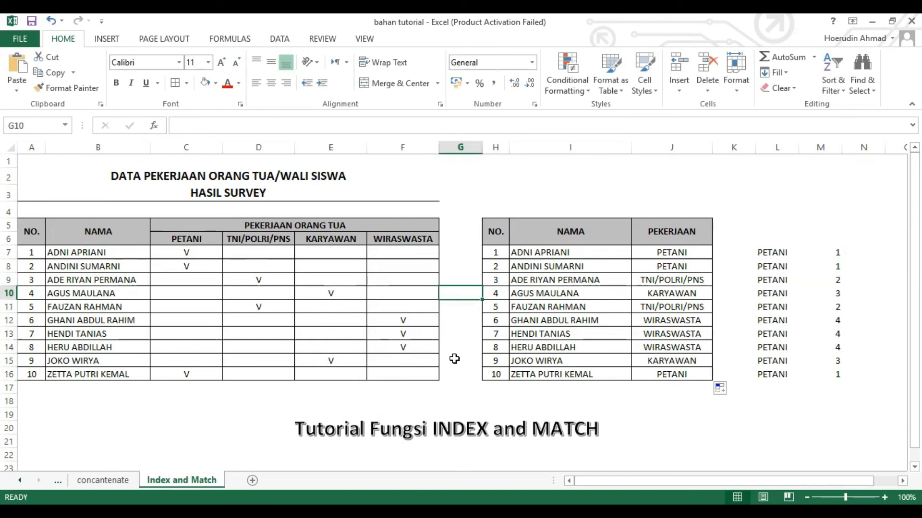
left_click(431, 266)
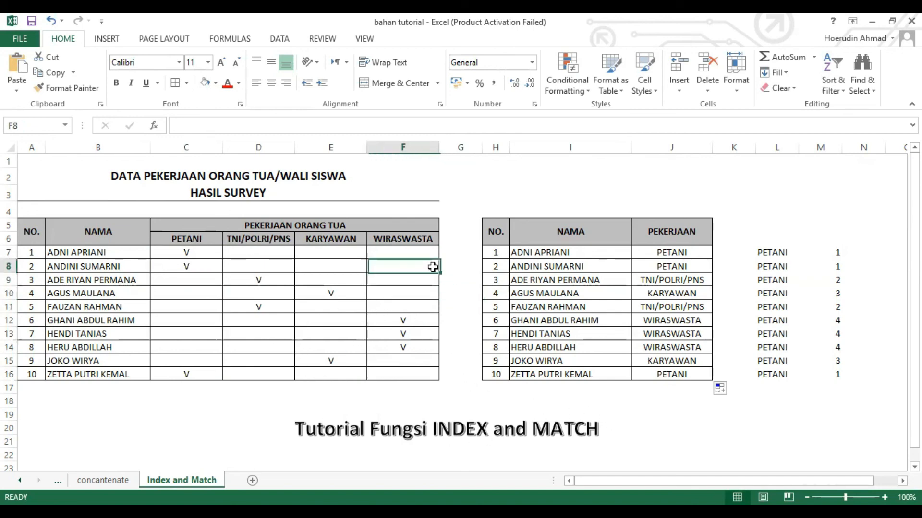